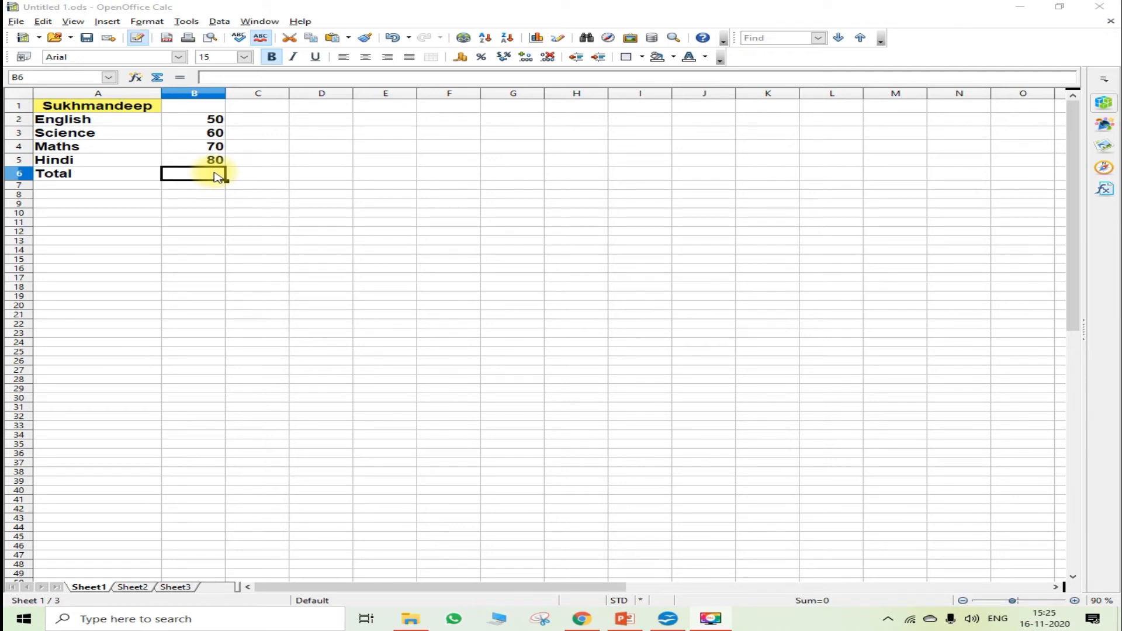
# Record a macro that enters the formula =b2+b3+b4+b5 in the Total cell B6 on Sheet1, ending the recording with B6 selected
pyautogui.click(187, 22)
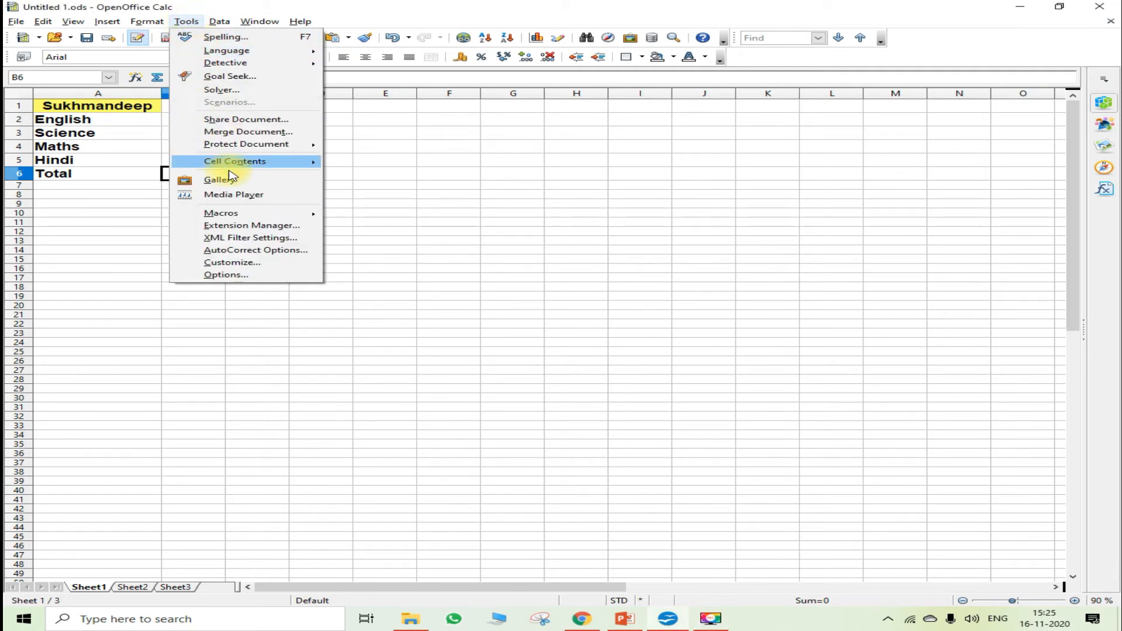
pyautogui.moveTo(284, 215)
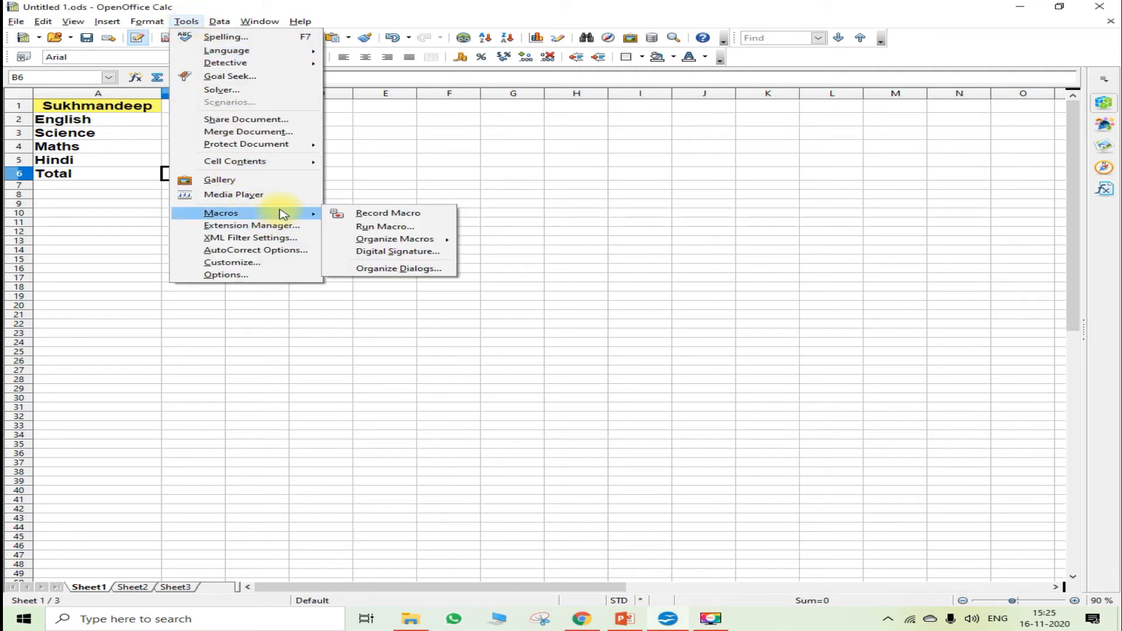
pyautogui.click(418, 220)
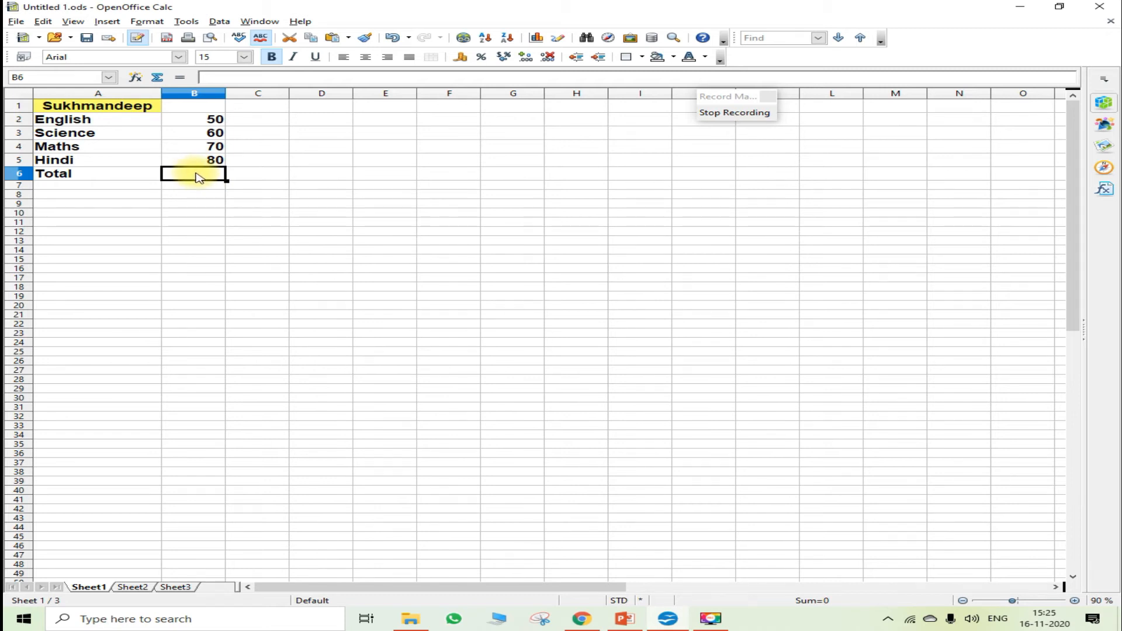
pyautogui.write('=')
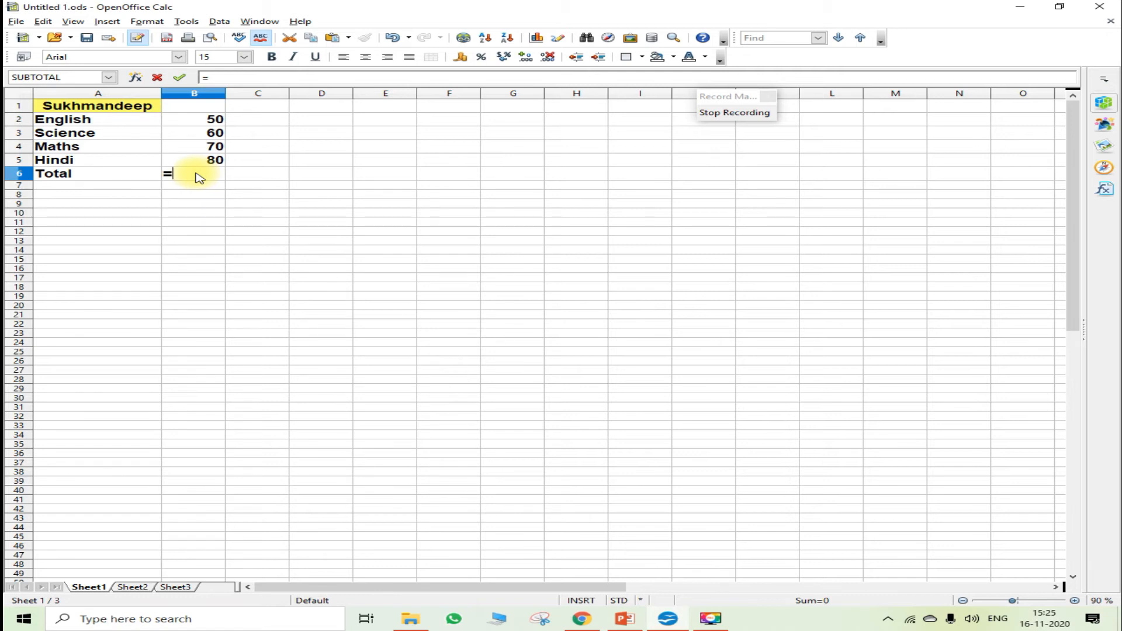
pyautogui.write('b2+b3+b4+b5')
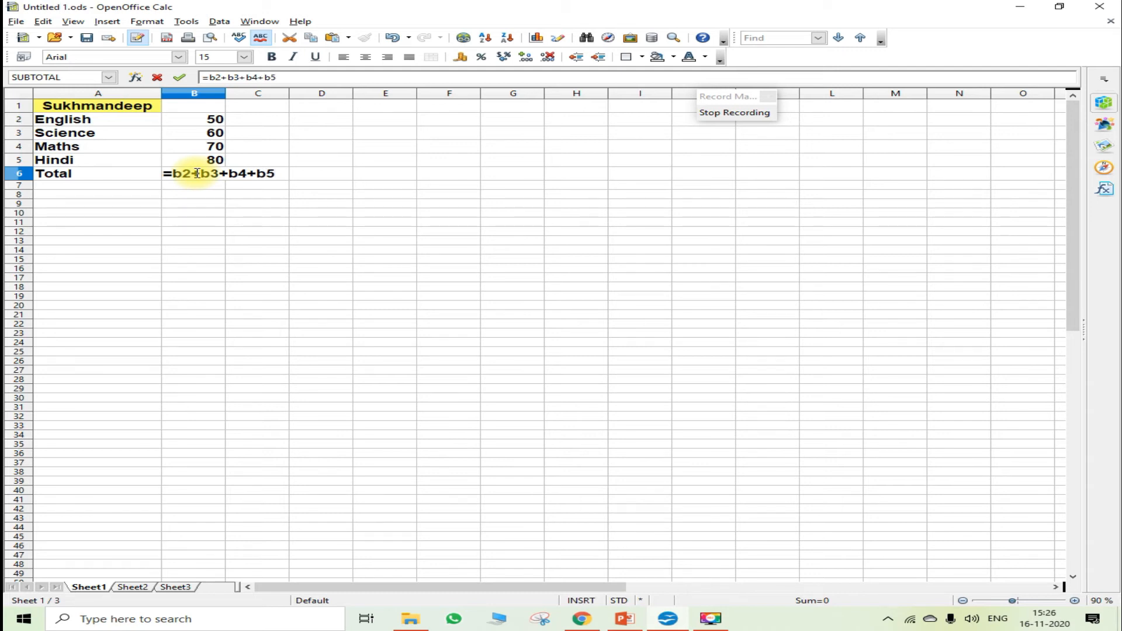
pyautogui.press('Return')
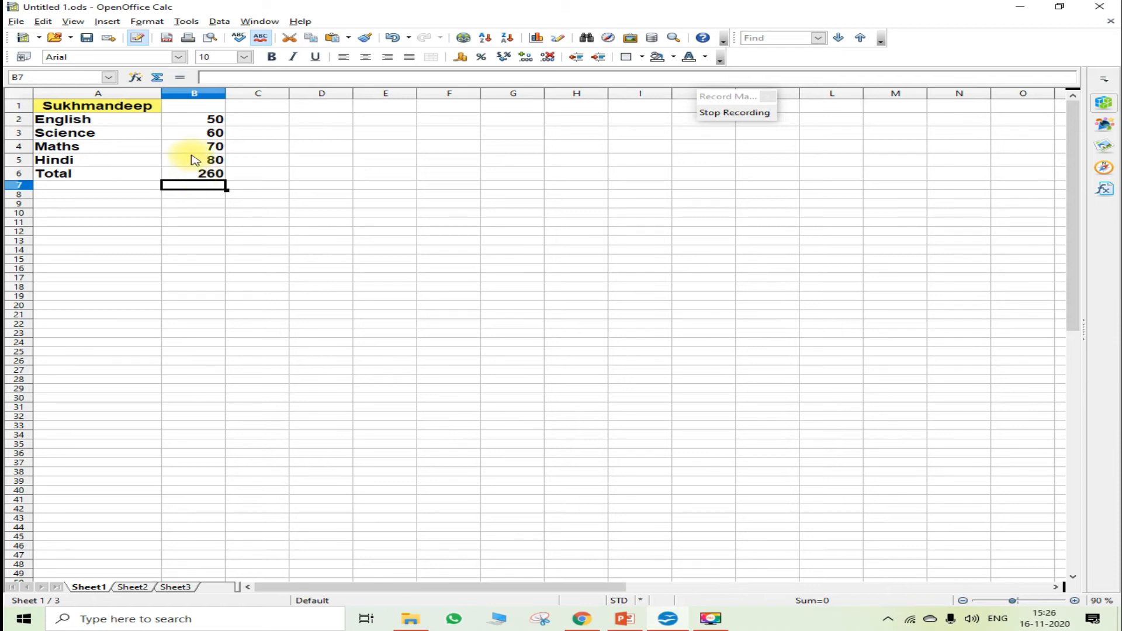
pyautogui.click(213, 178)
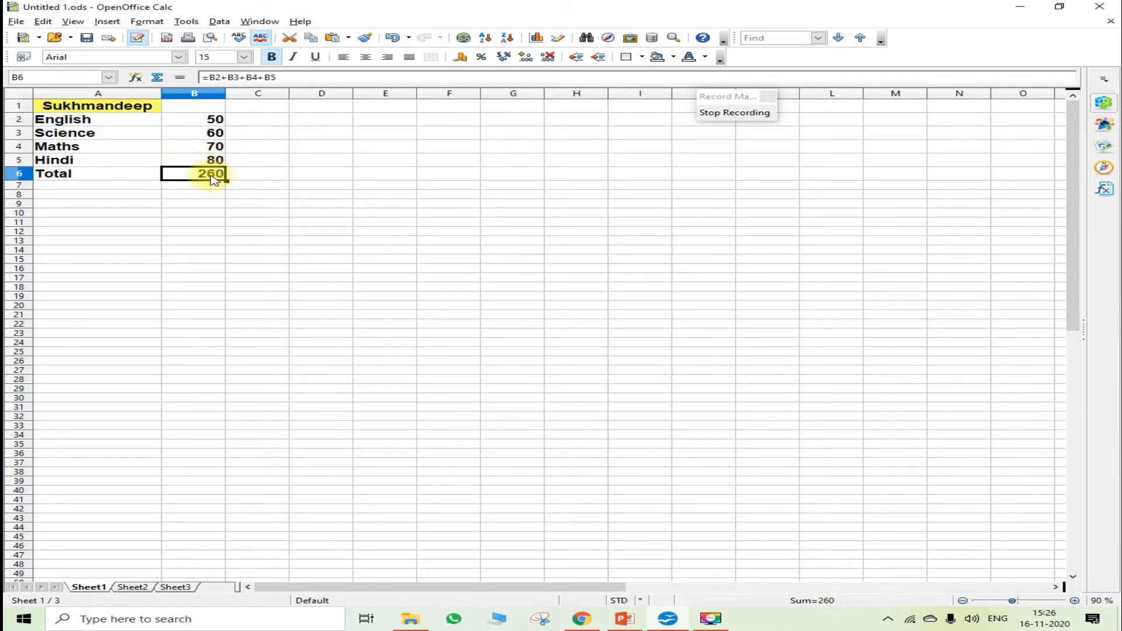
pyautogui.click(721, 113)
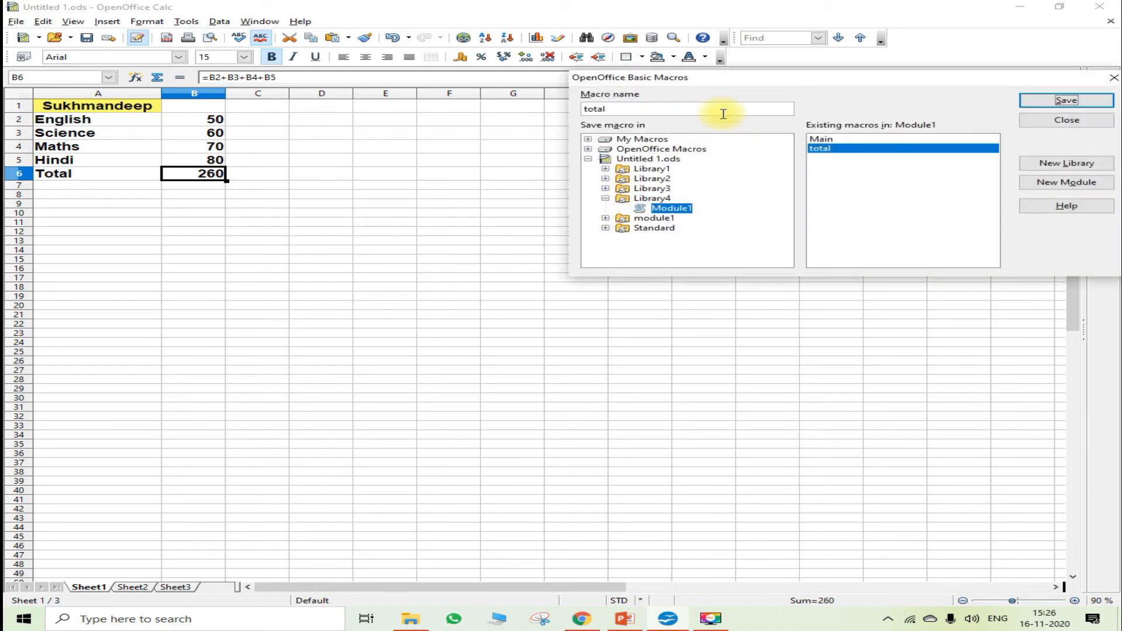
# Create the library Library5 in Untitled 1.ods and save the recorded macro in its Module1 under the name total
pyautogui.moveTo(807, 80); pyautogui.dragTo(563, 26)
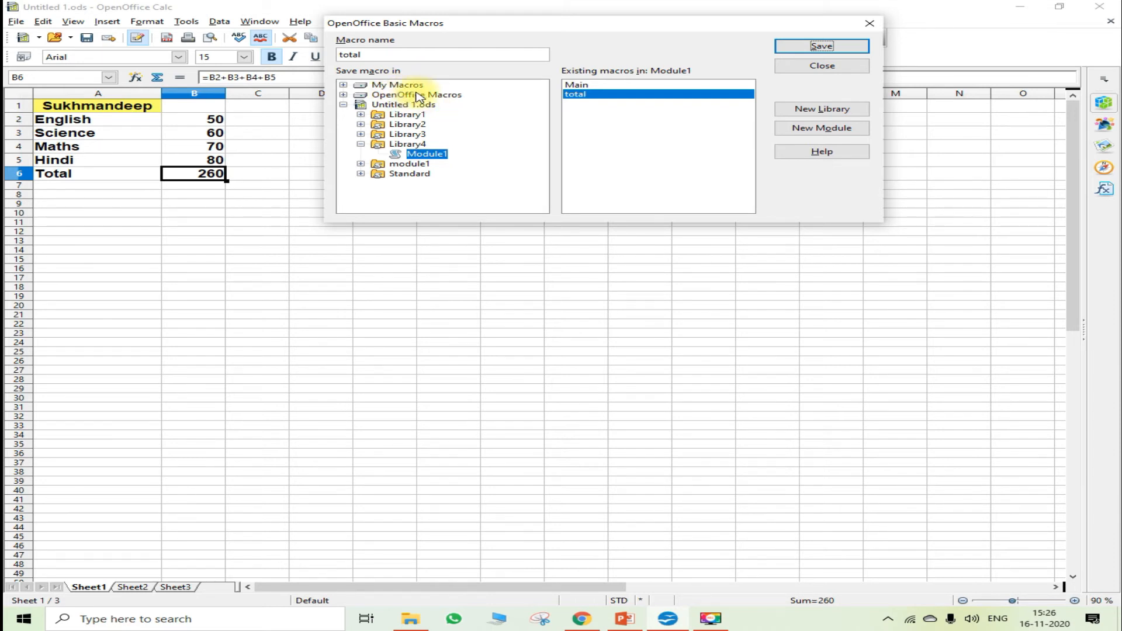
pyautogui.click(802, 111)
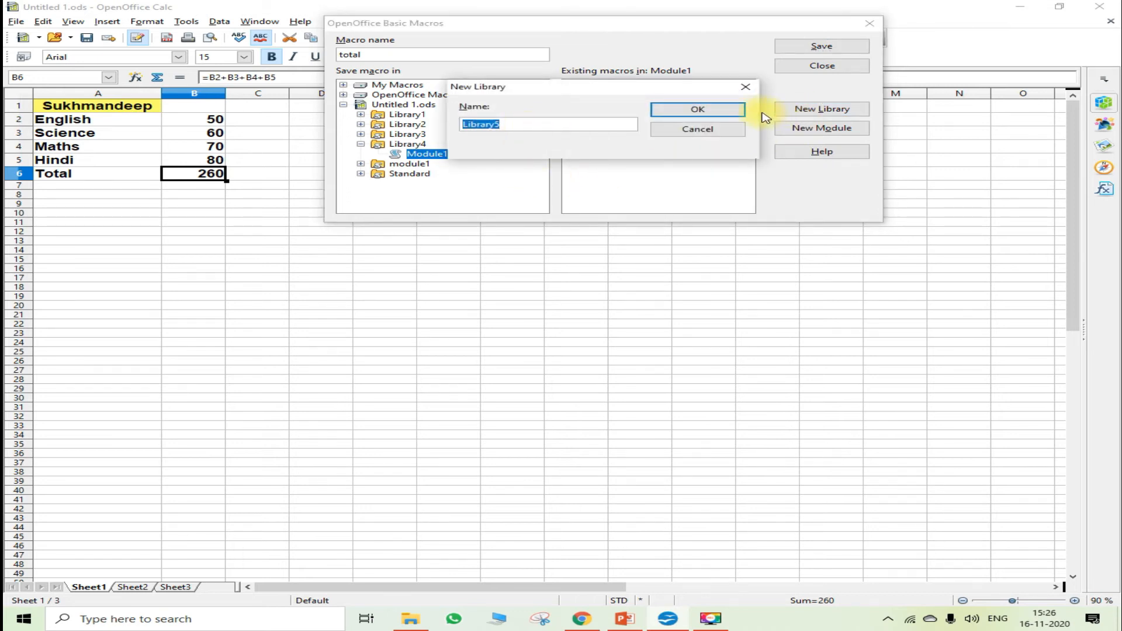
pyautogui.click(698, 110)
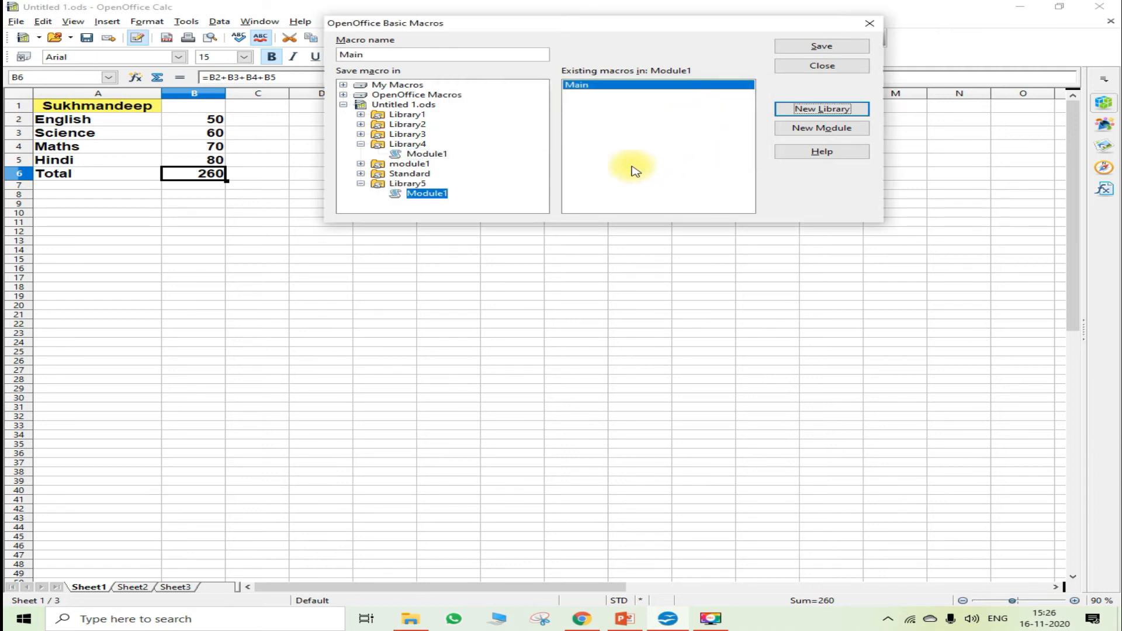
pyautogui.click(438, 196)
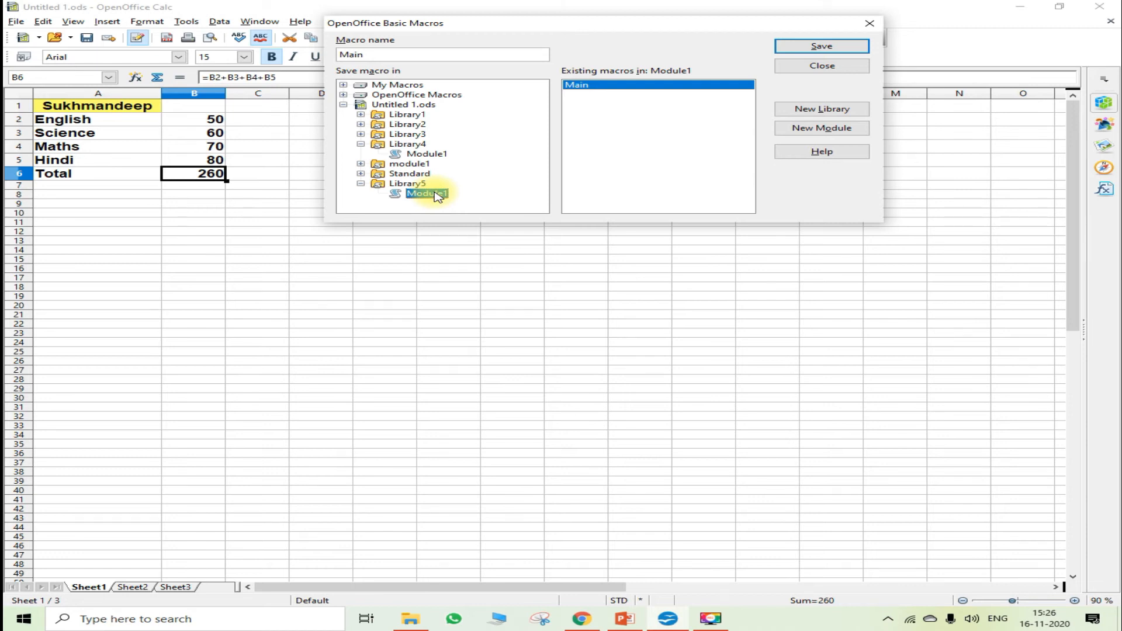
pyautogui.doubleClick(359, 56)
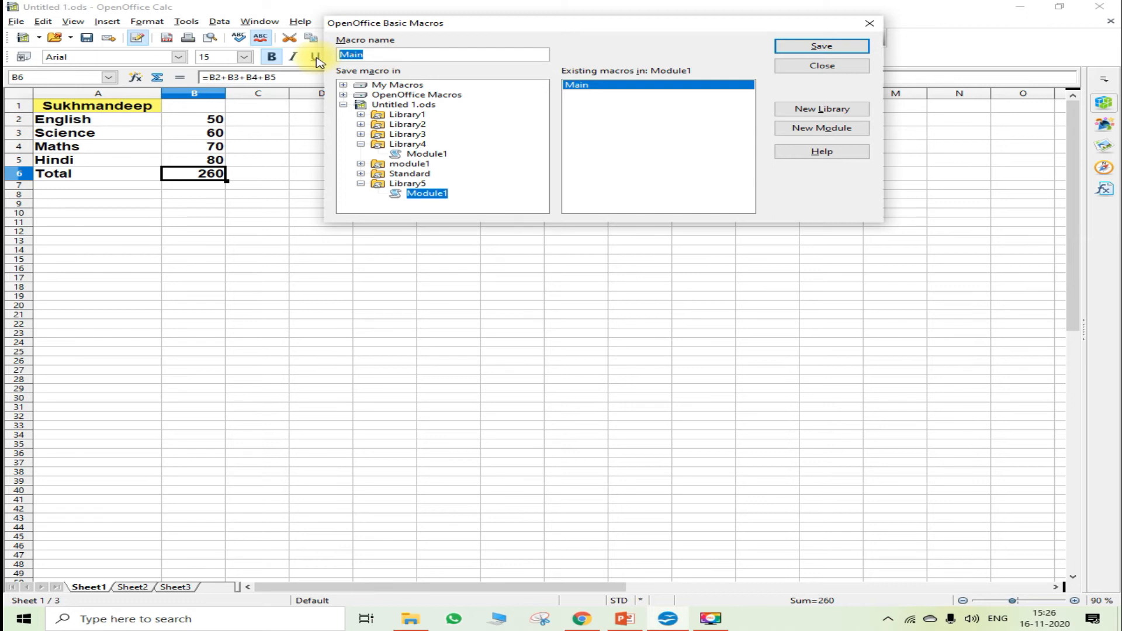
pyautogui.press('BackSpace')
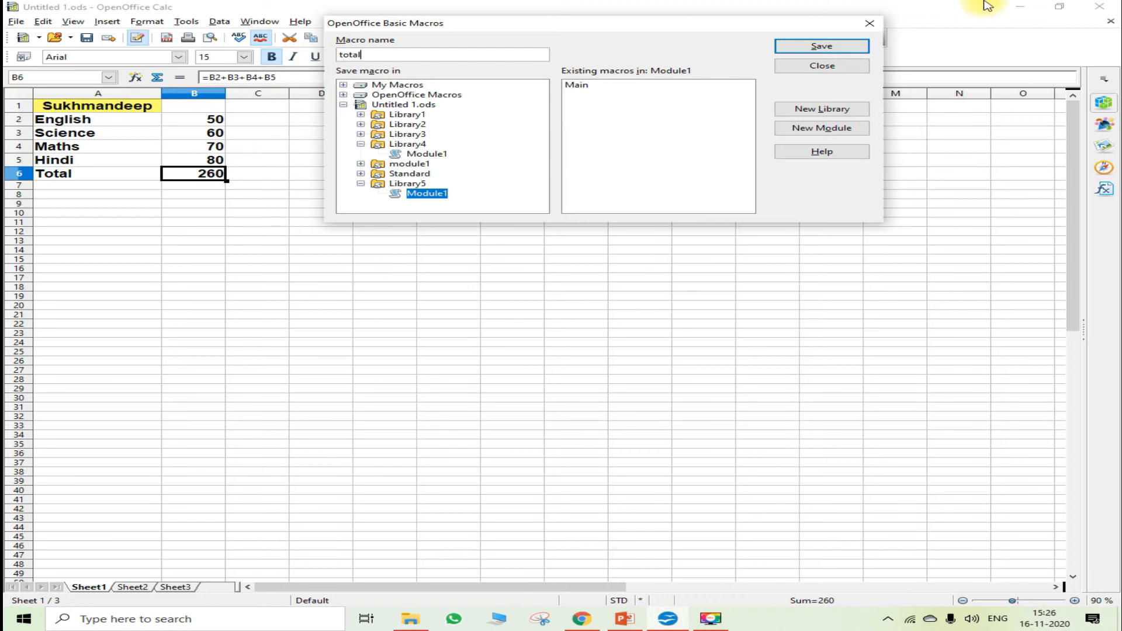
pyautogui.click(831, 50)
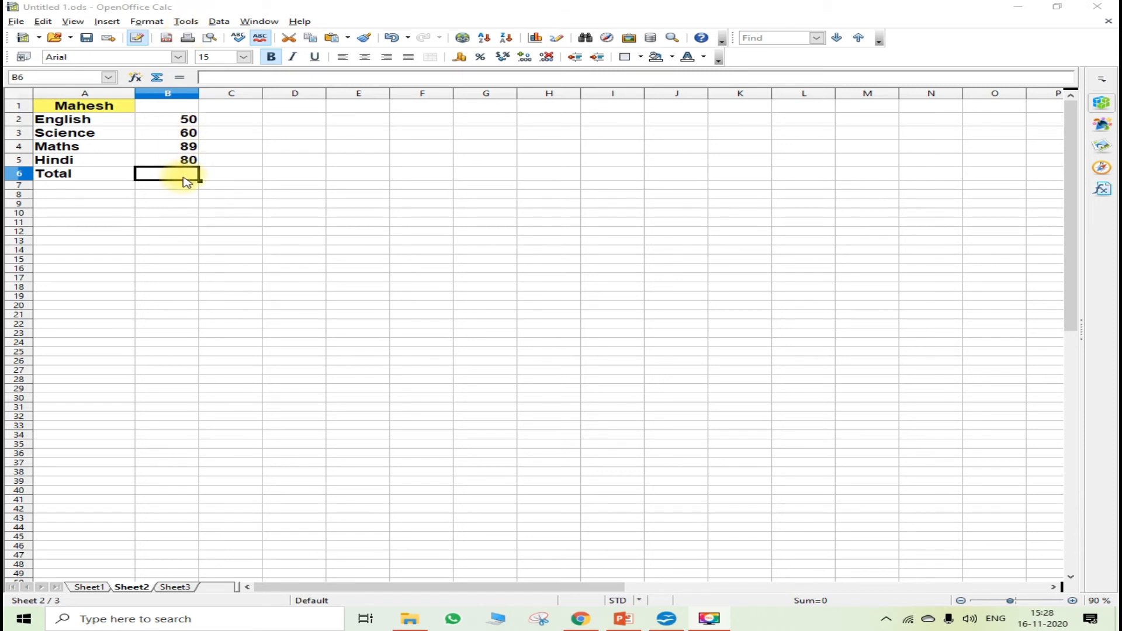
# Run the total macro from Module1 of Library5 in Untitled 1.ods on cell B6 of Sheet2
pyautogui.click(186, 22)
pyautogui.moveTo(258, 213)
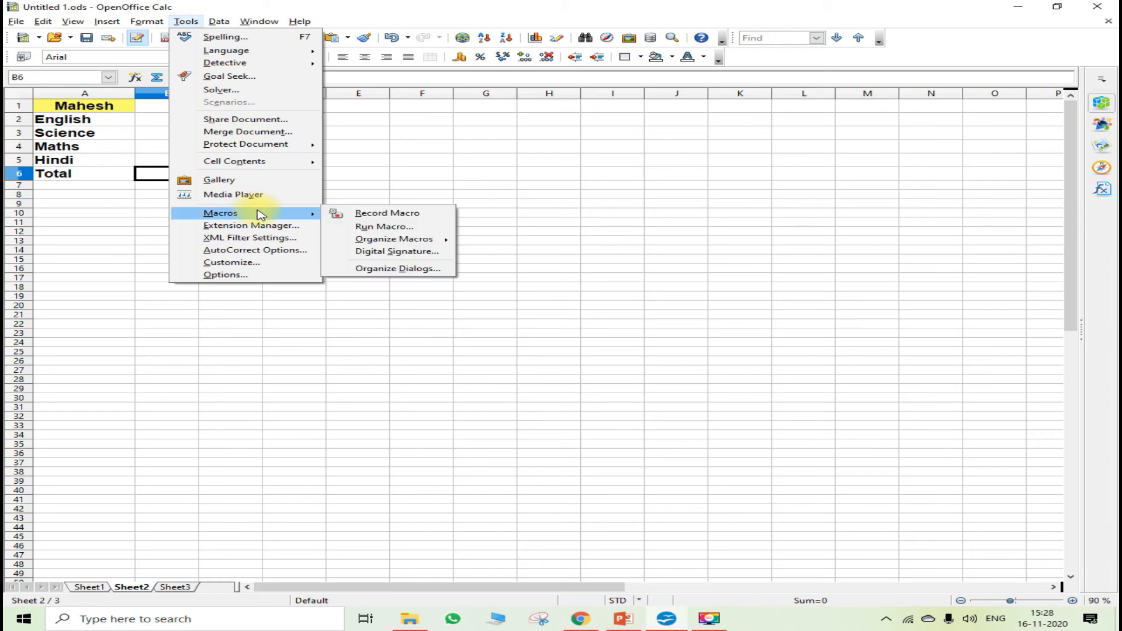
pyautogui.click(379, 228)
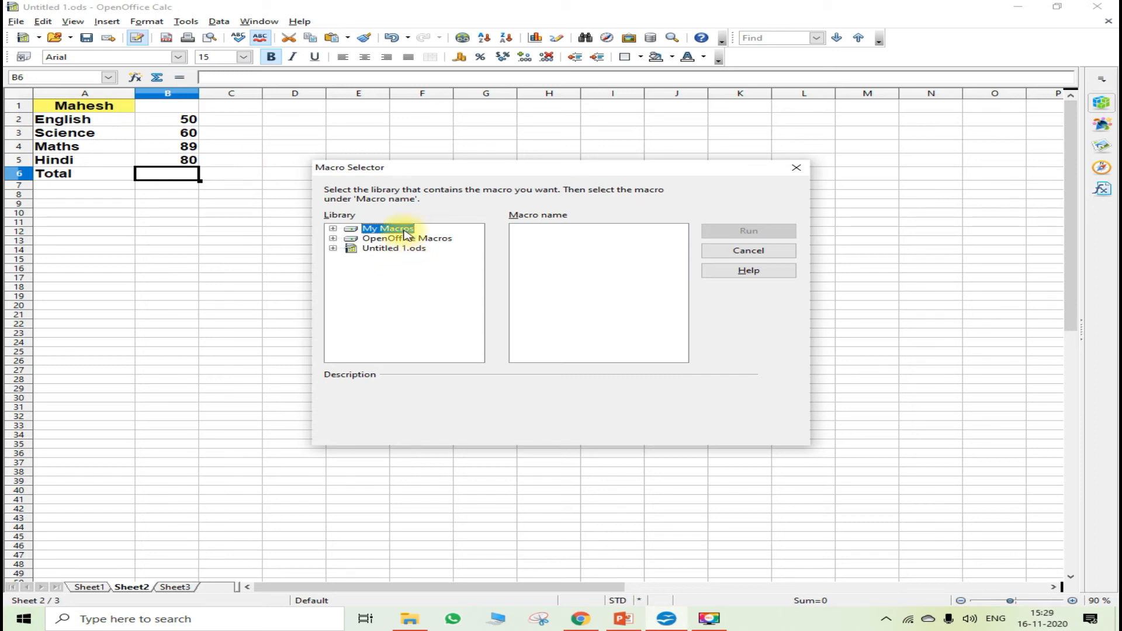
pyautogui.doubleClick(396, 249)
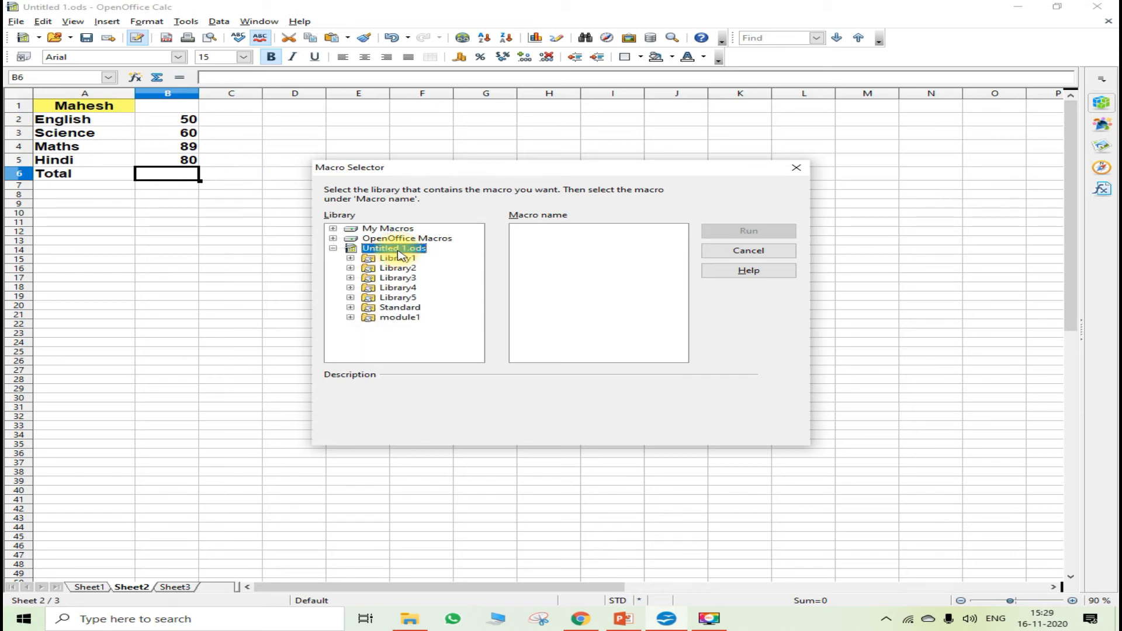
pyautogui.doubleClick(414, 299)
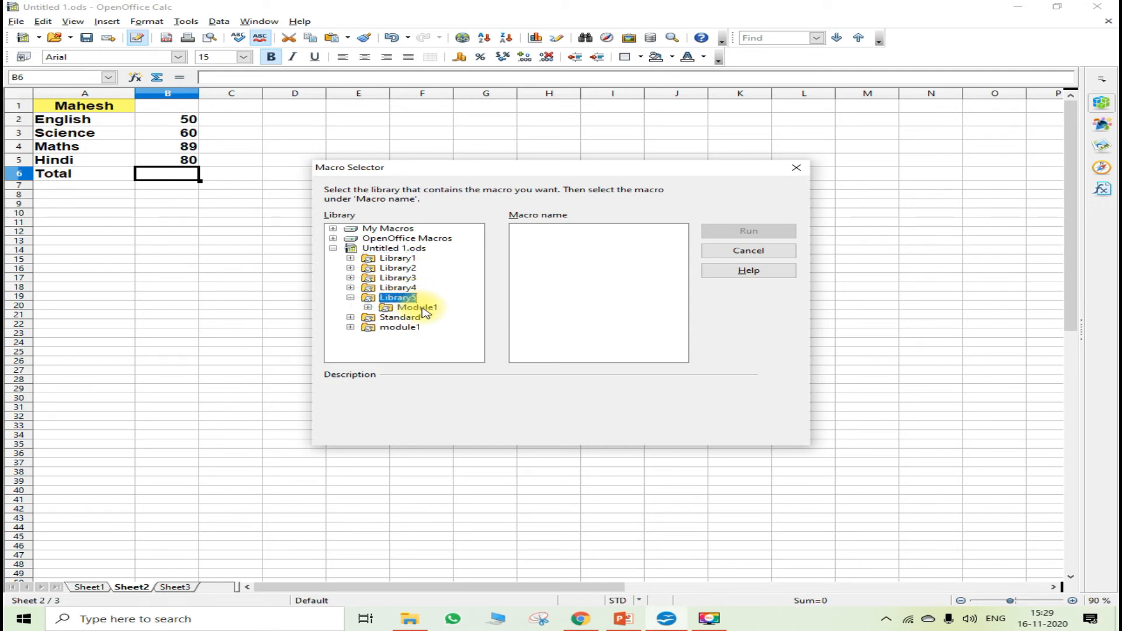
pyautogui.click(423, 309)
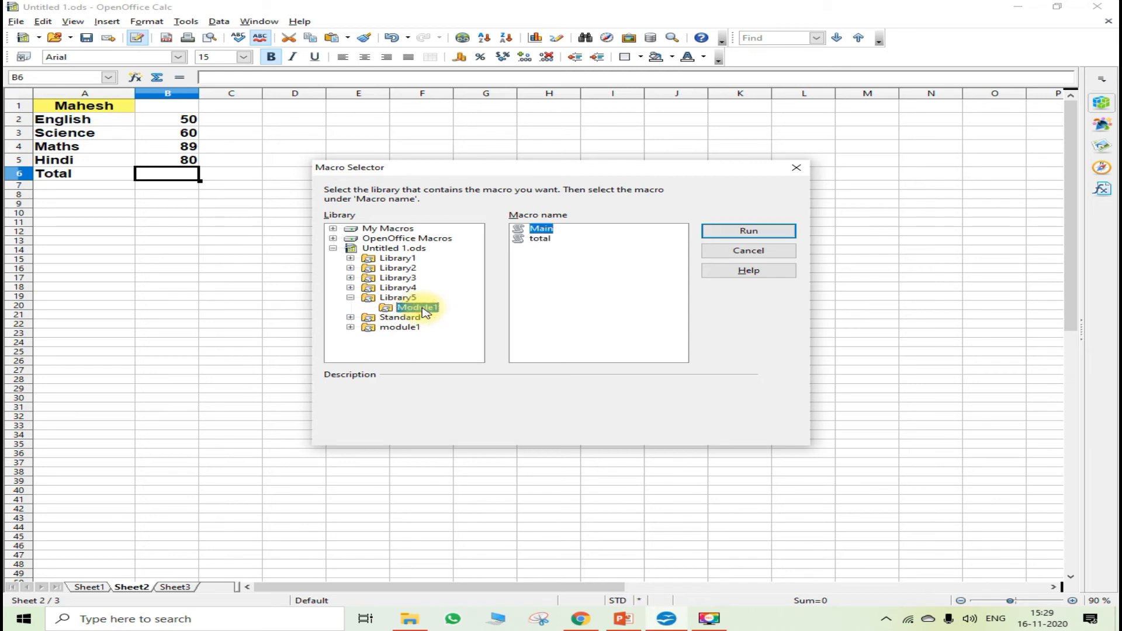
pyautogui.click(540, 239)
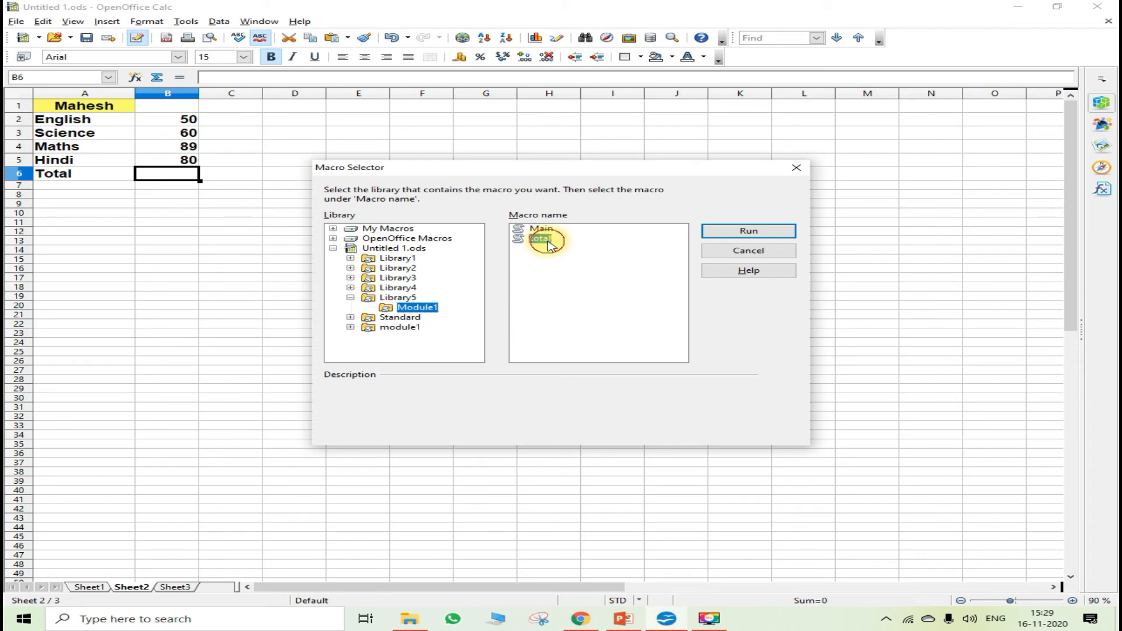
pyautogui.click(737, 233)
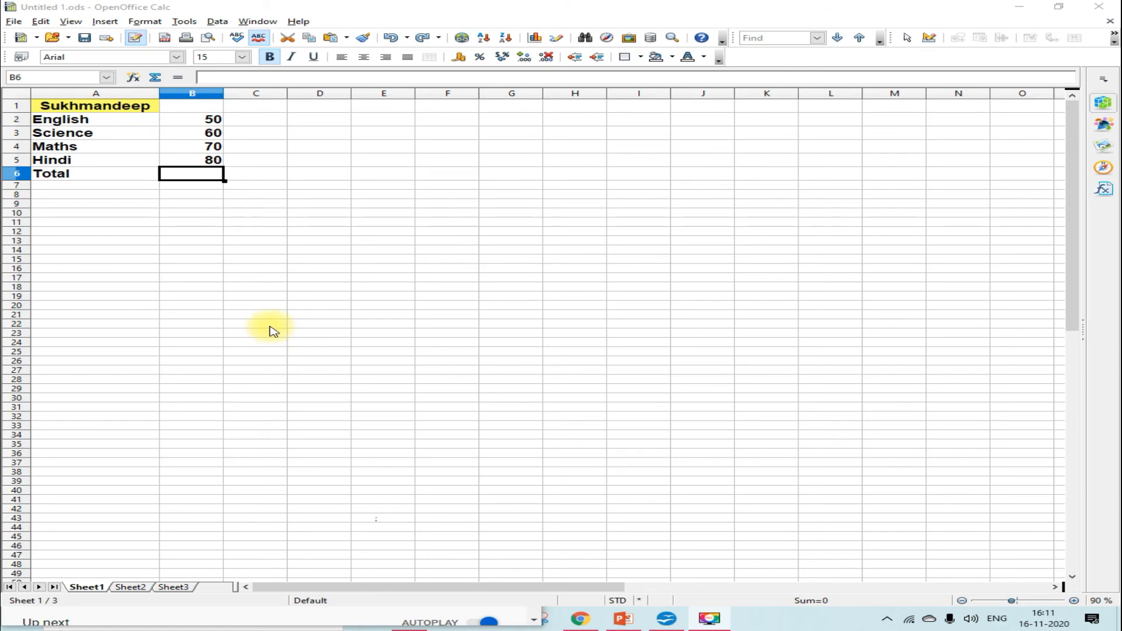
# Display the Form Controls toolbar on Sheet1
pyautogui.click(71, 22)
pyautogui.moveTo(105, 68)
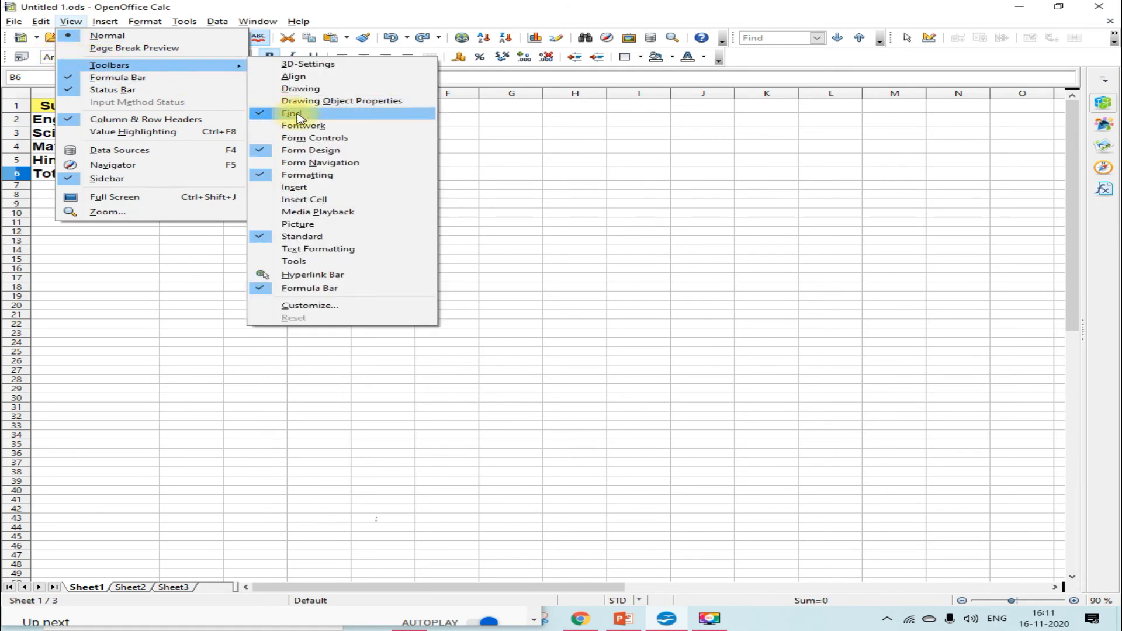
pyautogui.click(319, 140)
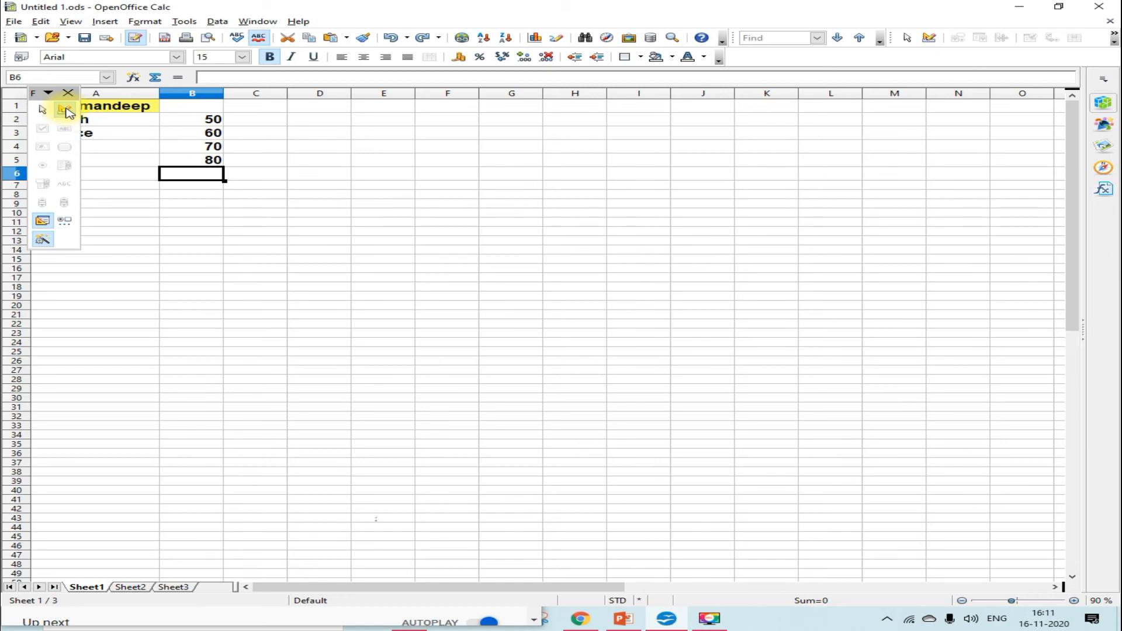
# Turn on design mode and draw a push button about 5.60 x 2.59 in size across columns F to H, rows 4 to 8
pyautogui.click(64, 110)
pyautogui.click(64, 109)
pyautogui.click(64, 109)
pyautogui.click(65, 110)
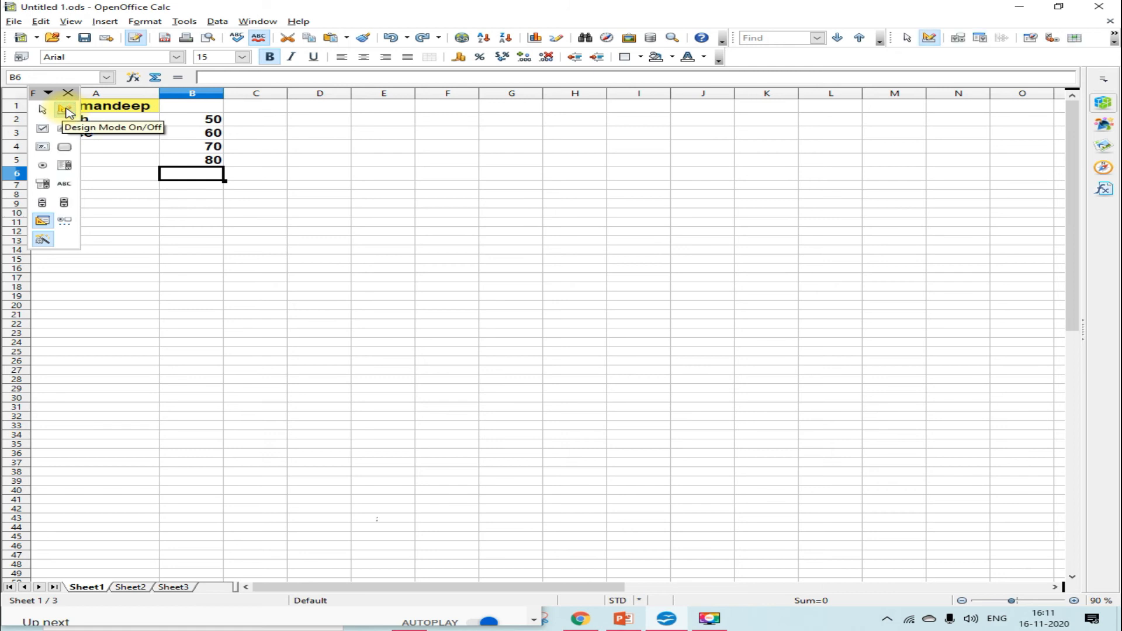
pyautogui.click(64, 148)
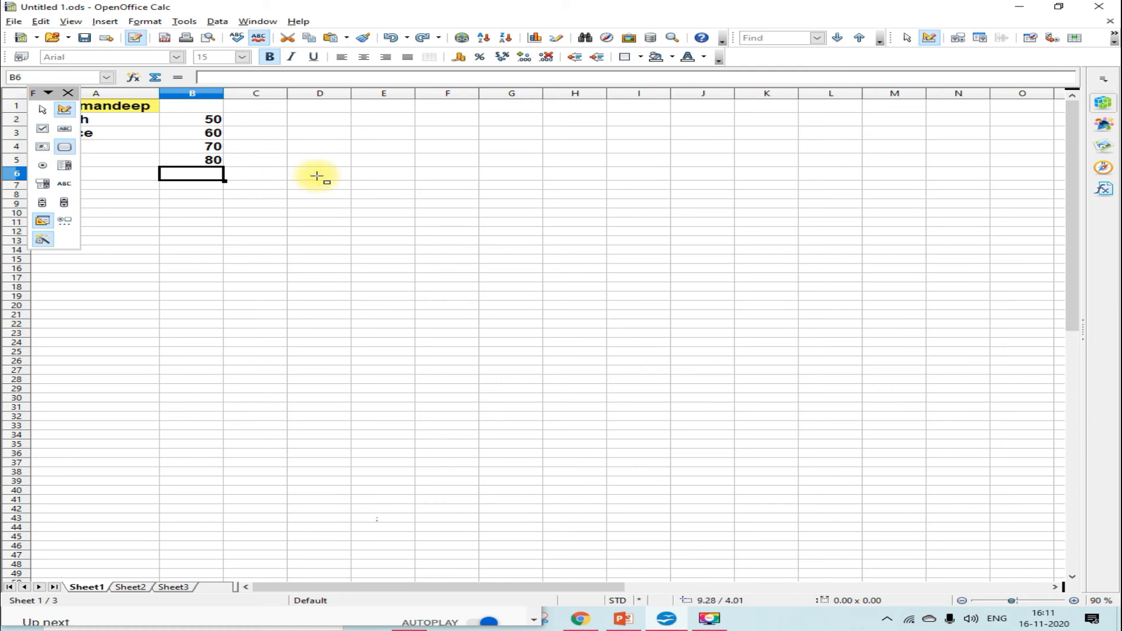
pyautogui.moveTo(451, 140); pyautogui.dragTo(609, 194)
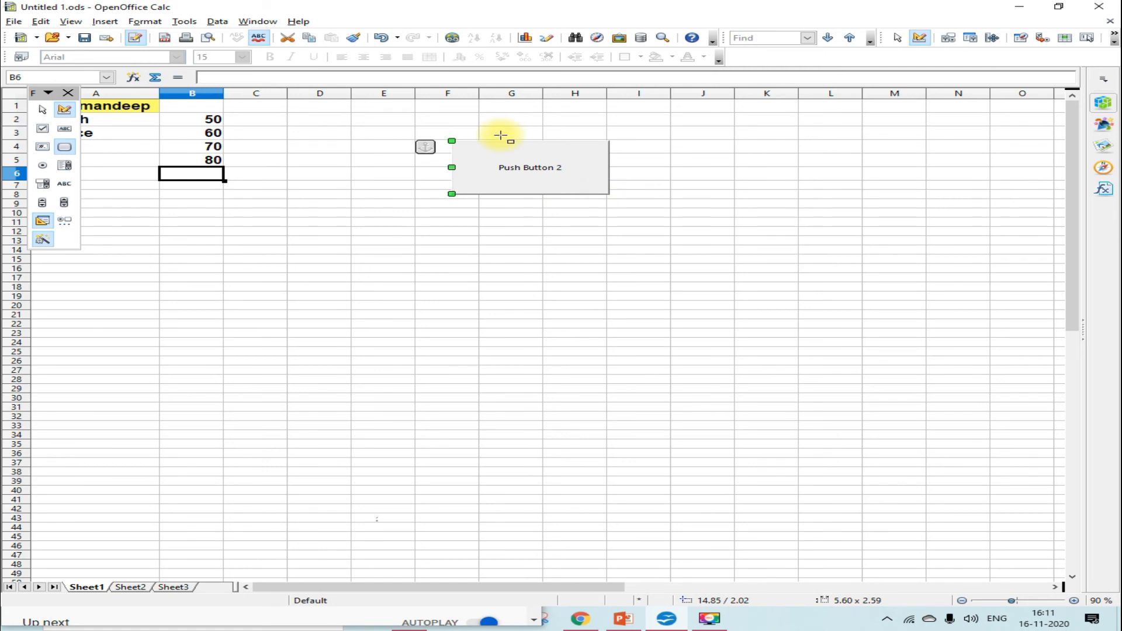
# Assign the total macro from Module1 of Library5 in Untitled 1.ods to the push button's Mouse button pressed event
pyautogui.rightClick(550, 171)
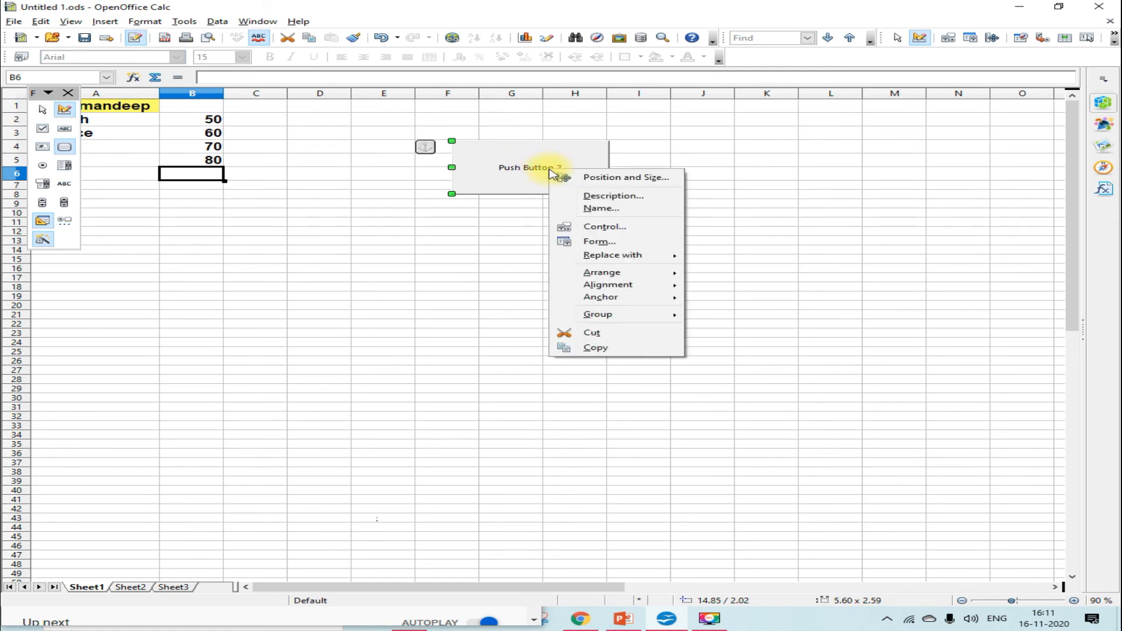
pyautogui.click(644, 229)
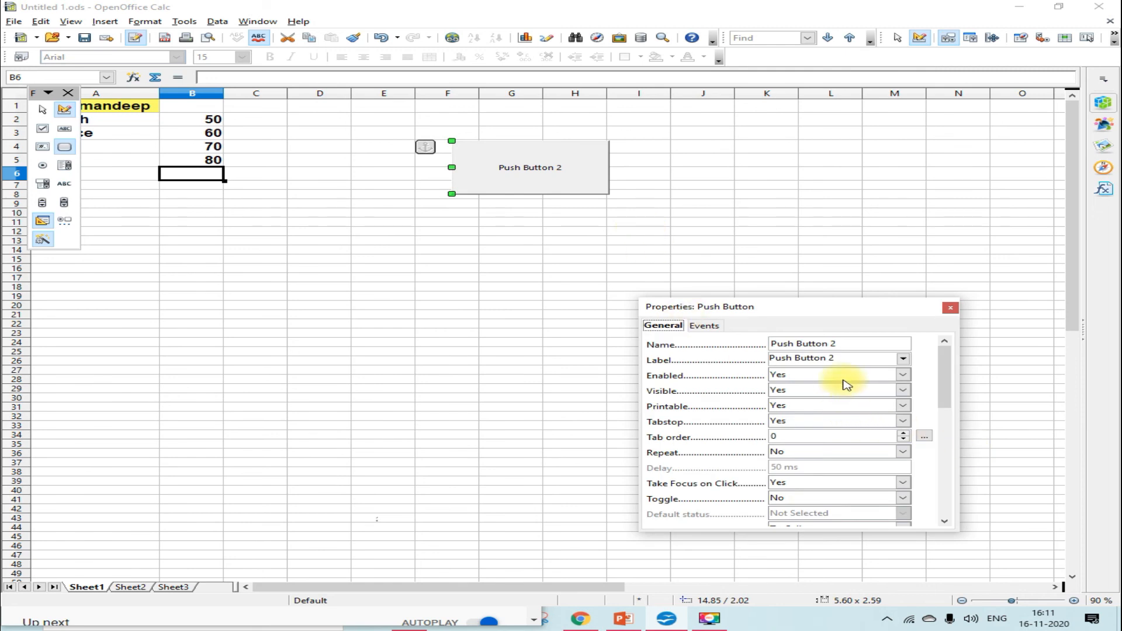
pyautogui.click(708, 329)
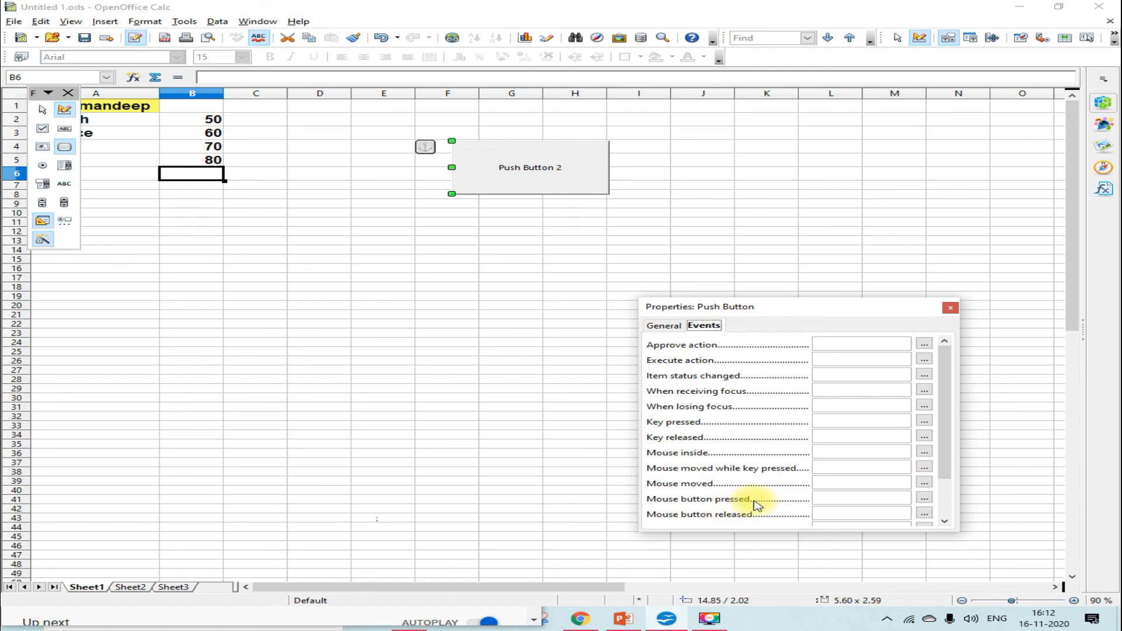
pyautogui.click(924, 498)
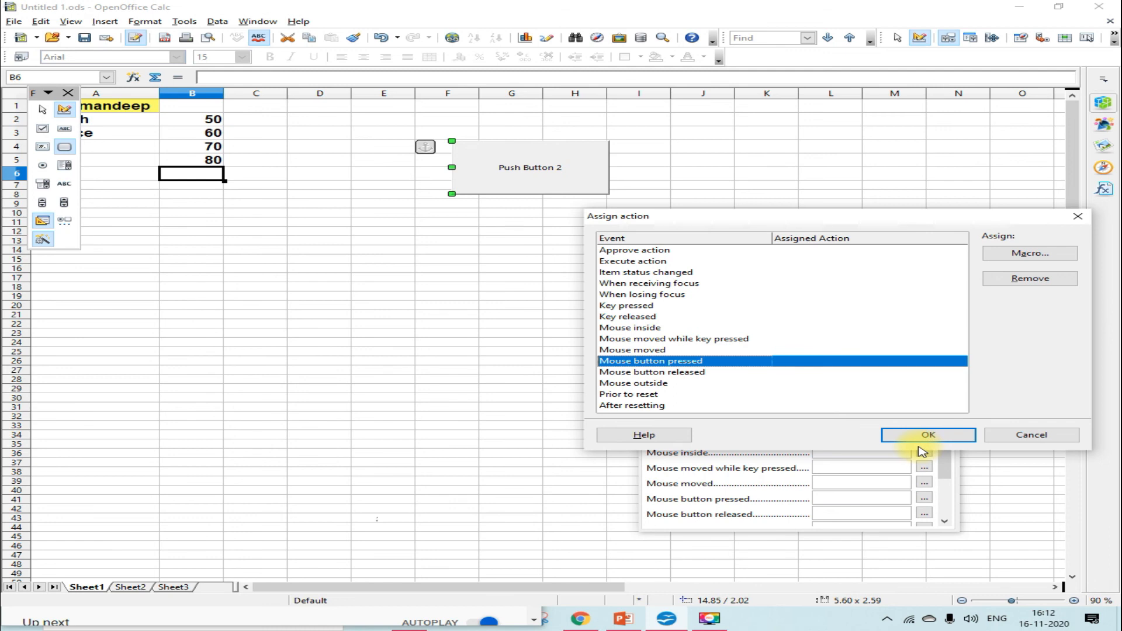
pyautogui.click(1030, 253)
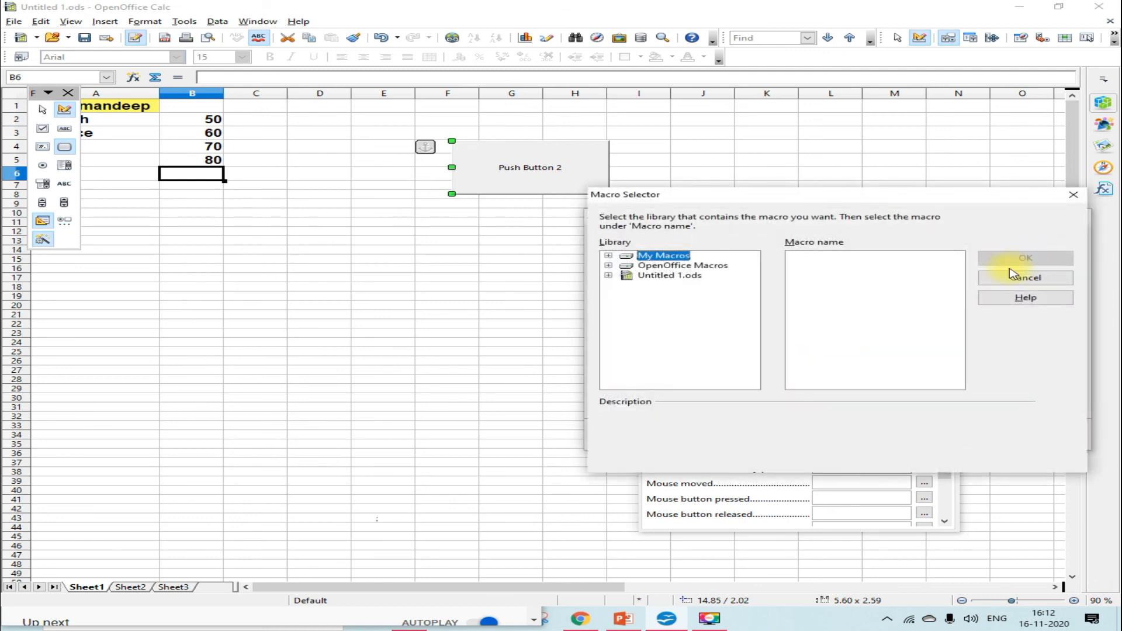
pyautogui.doubleClick(672, 277)
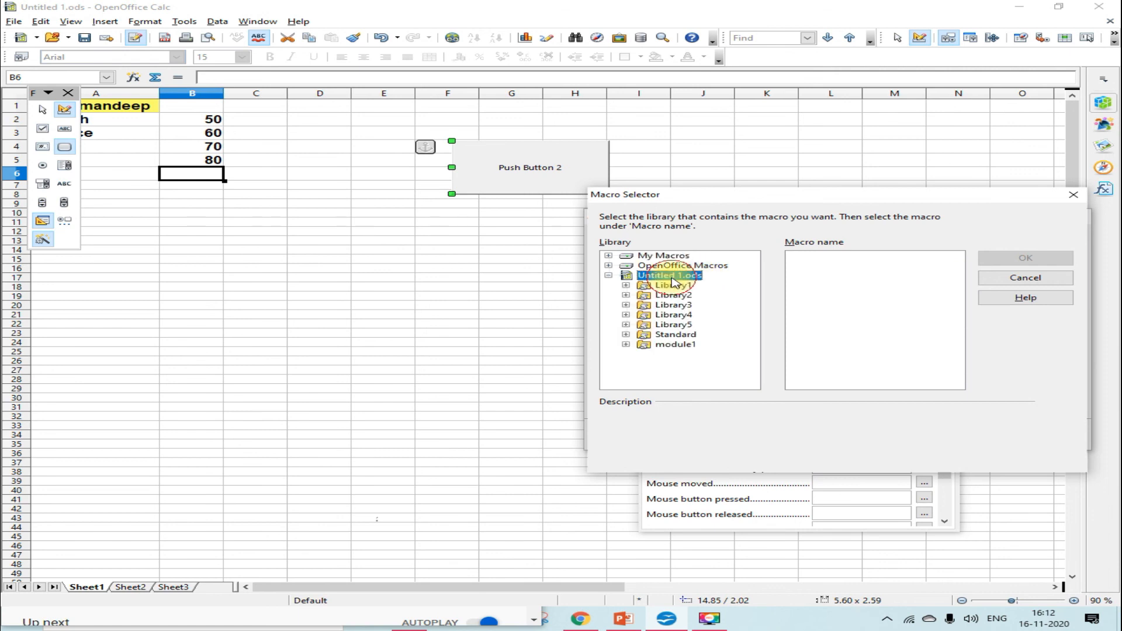
pyautogui.doubleClick(678, 325)
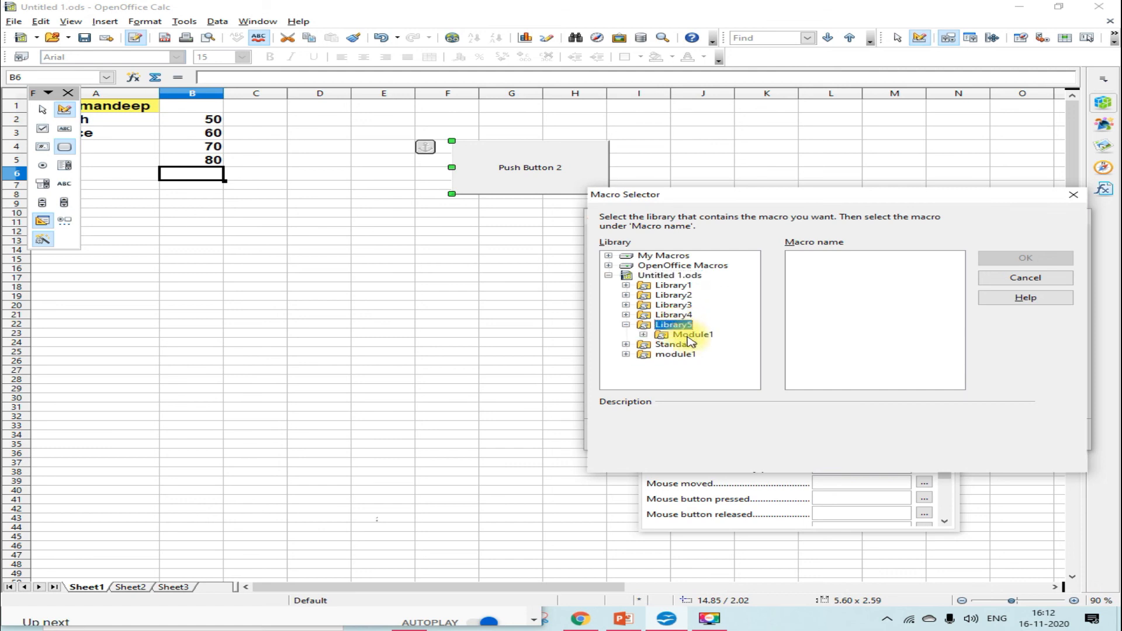
pyautogui.click(691, 336)
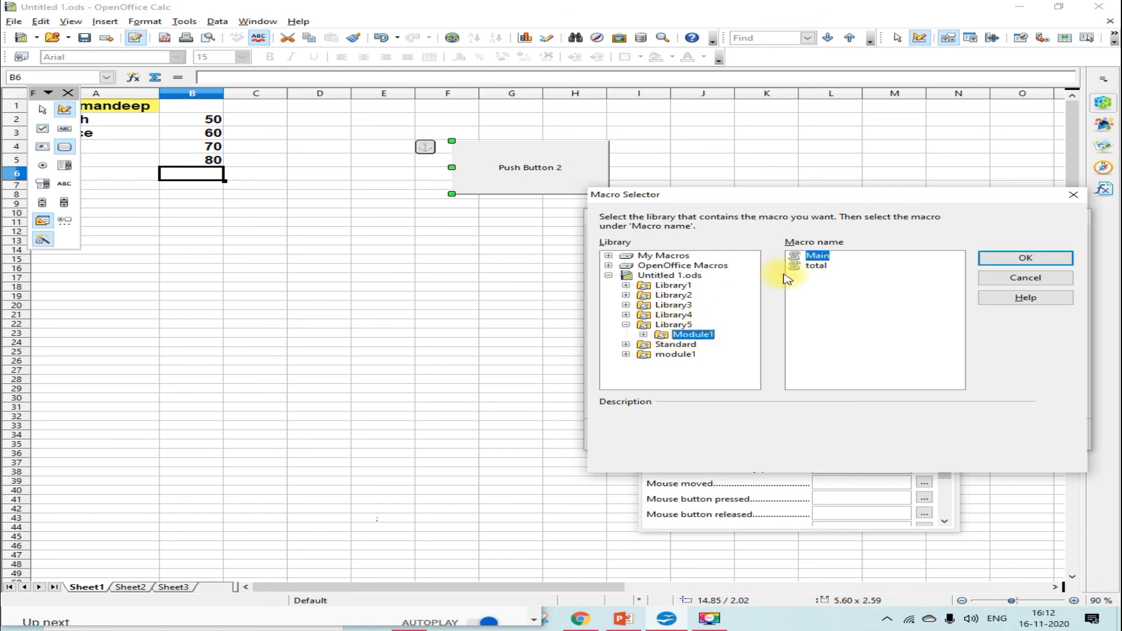
pyautogui.click(824, 269)
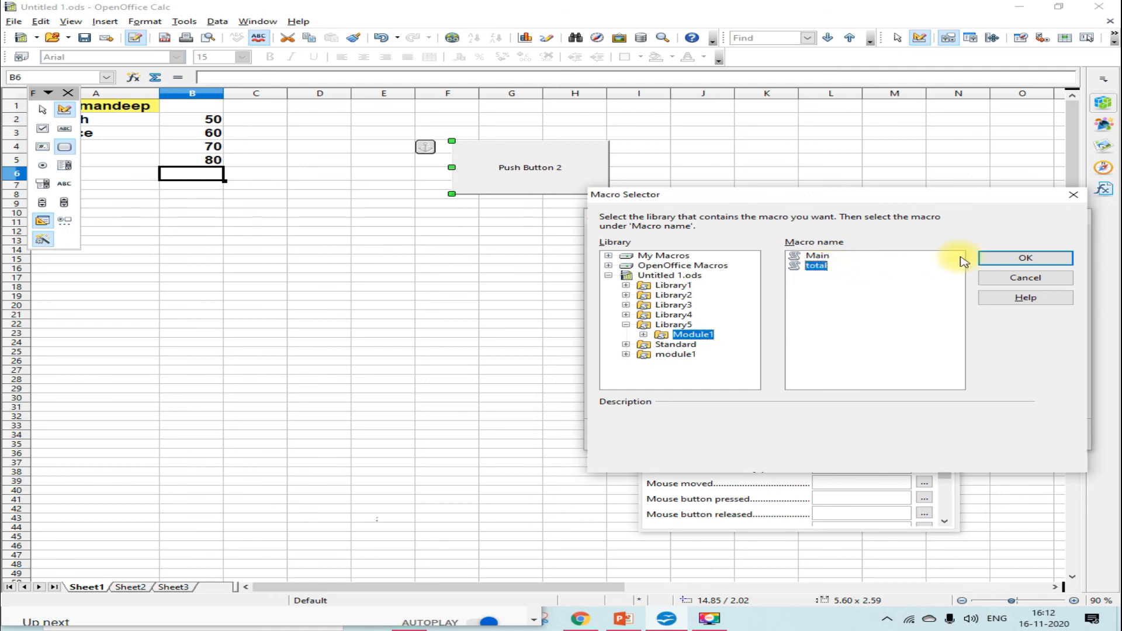
pyautogui.click(1008, 258)
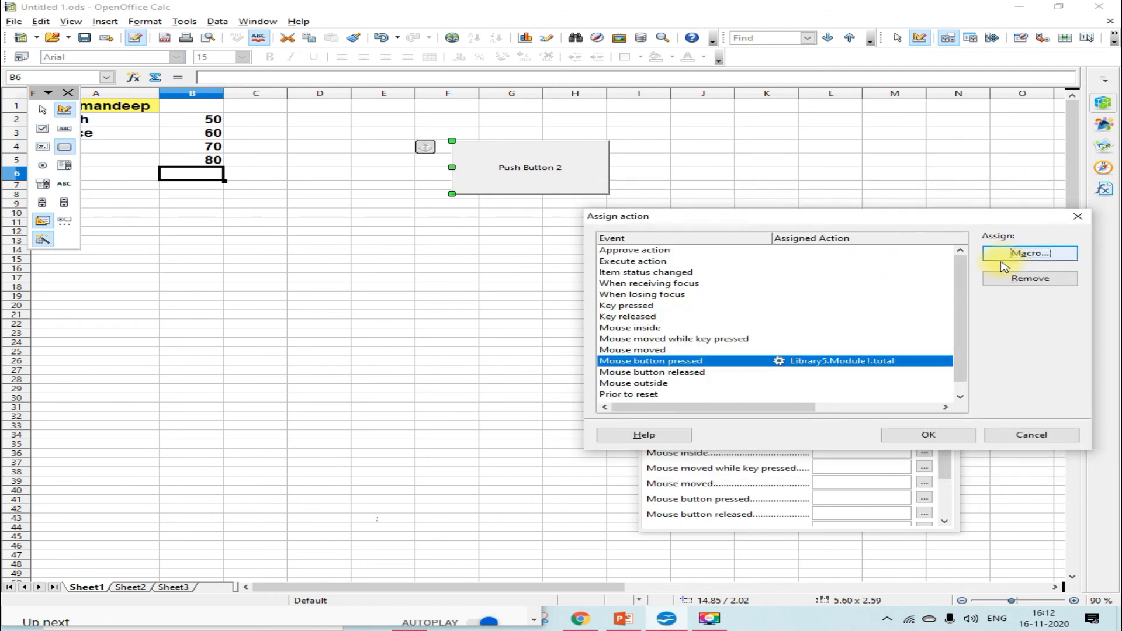
pyautogui.click(935, 433)
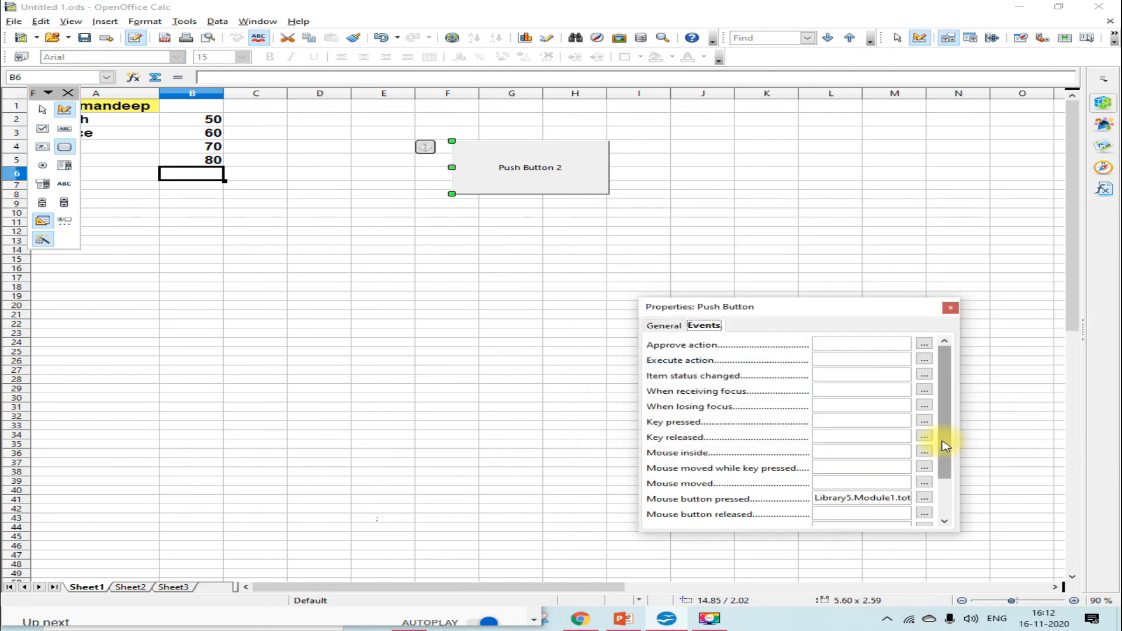
# Set the push button's name to Total and its label to total
pyautogui.click(665, 326)
pyautogui.tripleClick(868, 345)
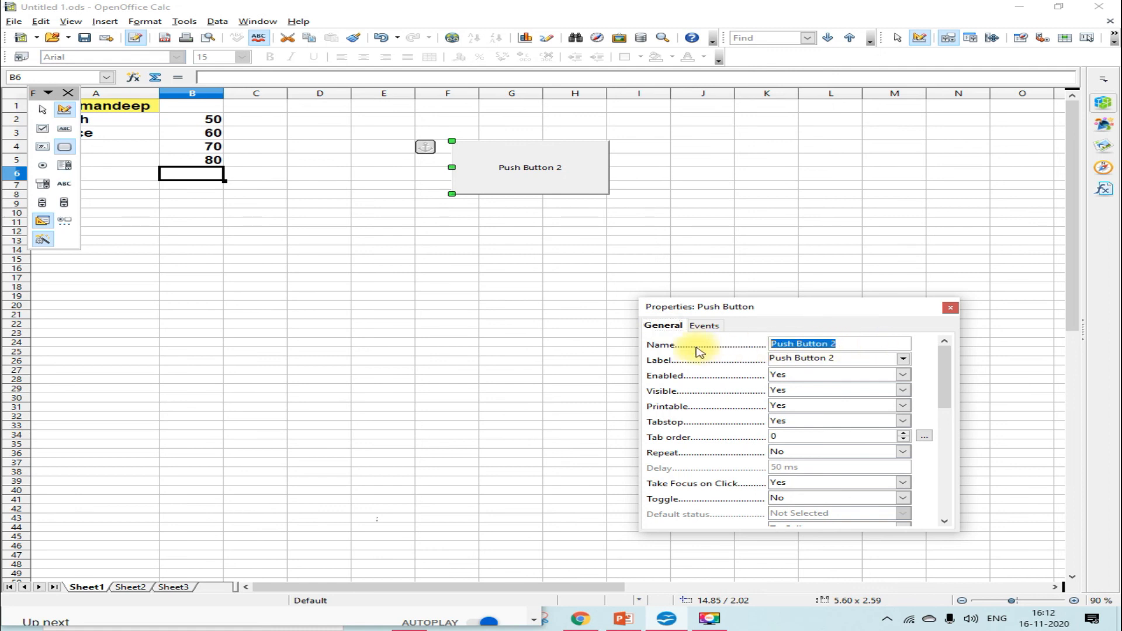
pyautogui.press('BackSpace')
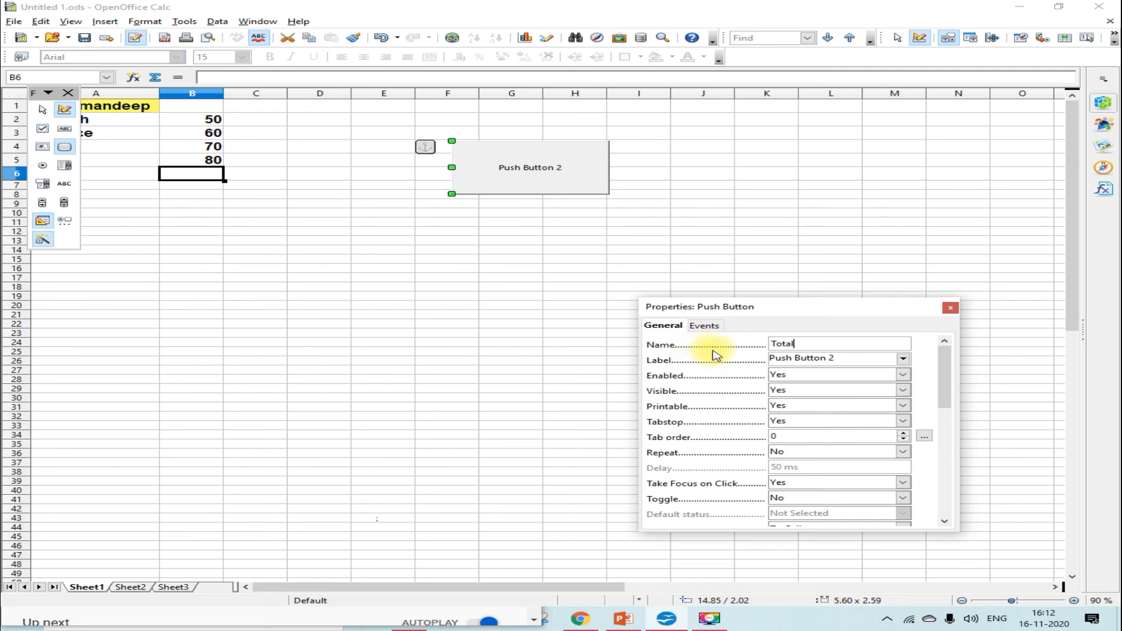
pyautogui.tripleClick(835, 357)
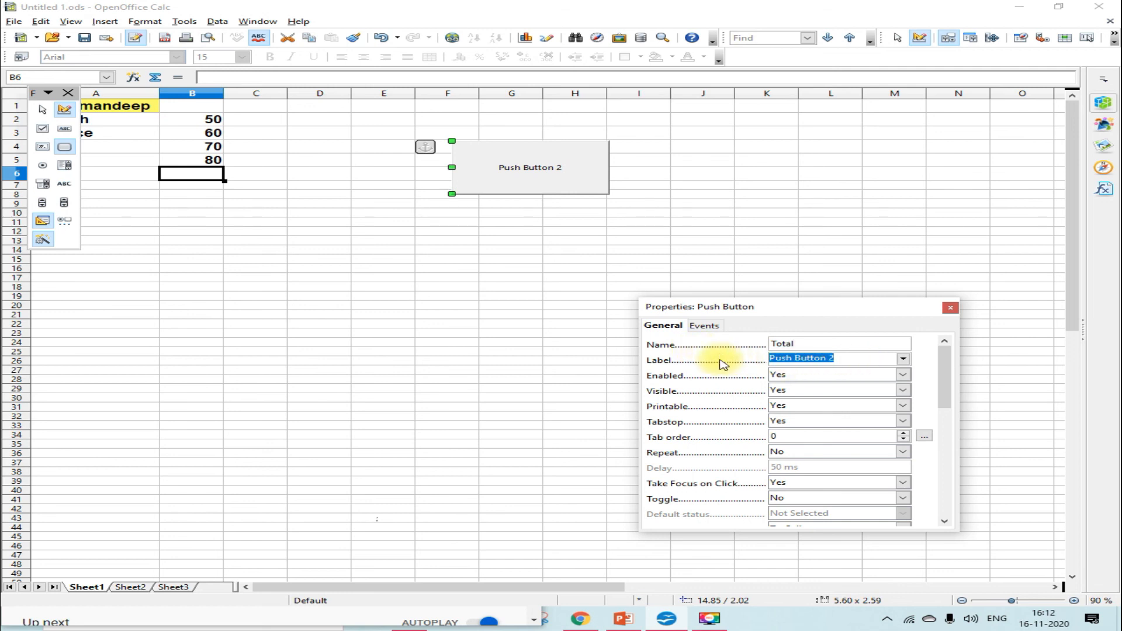
pyautogui.press('BackSpace')
pyautogui.write('total')
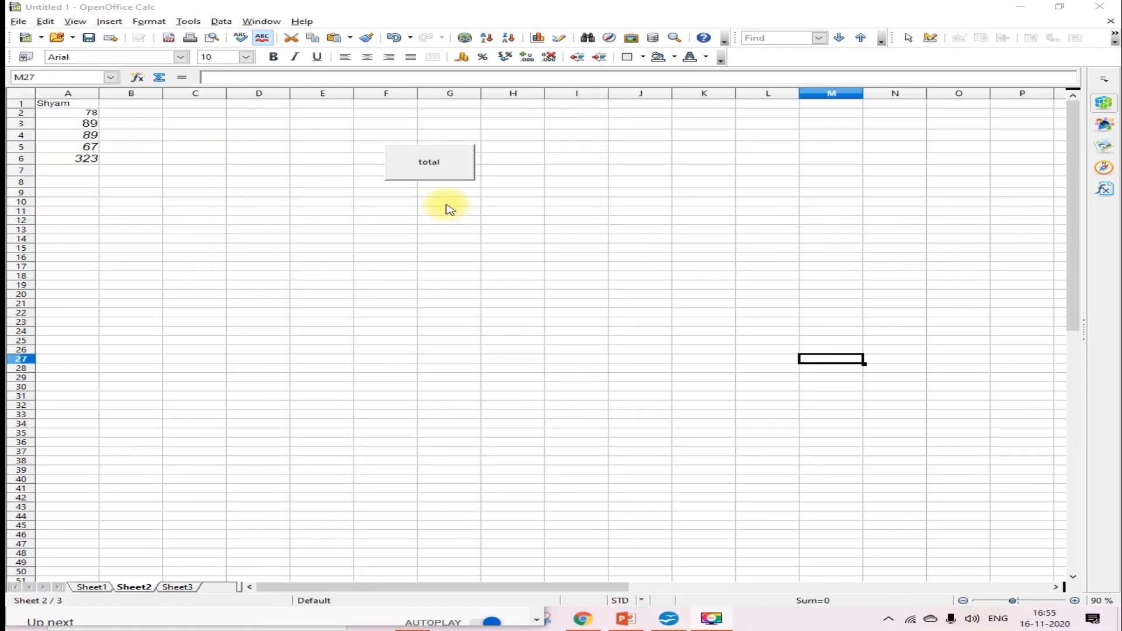
# Test the total push button on Sheet2, clearing cell A6 and running the button's macro again to refill the sum
pyautogui.click(441, 169)
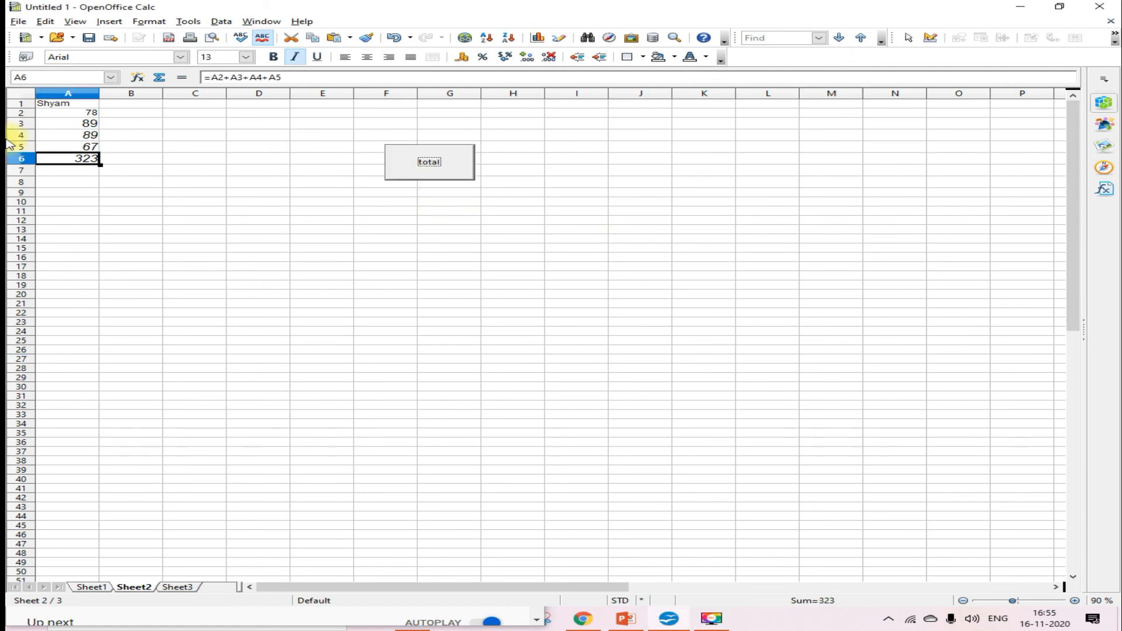
pyautogui.click(60, 137)
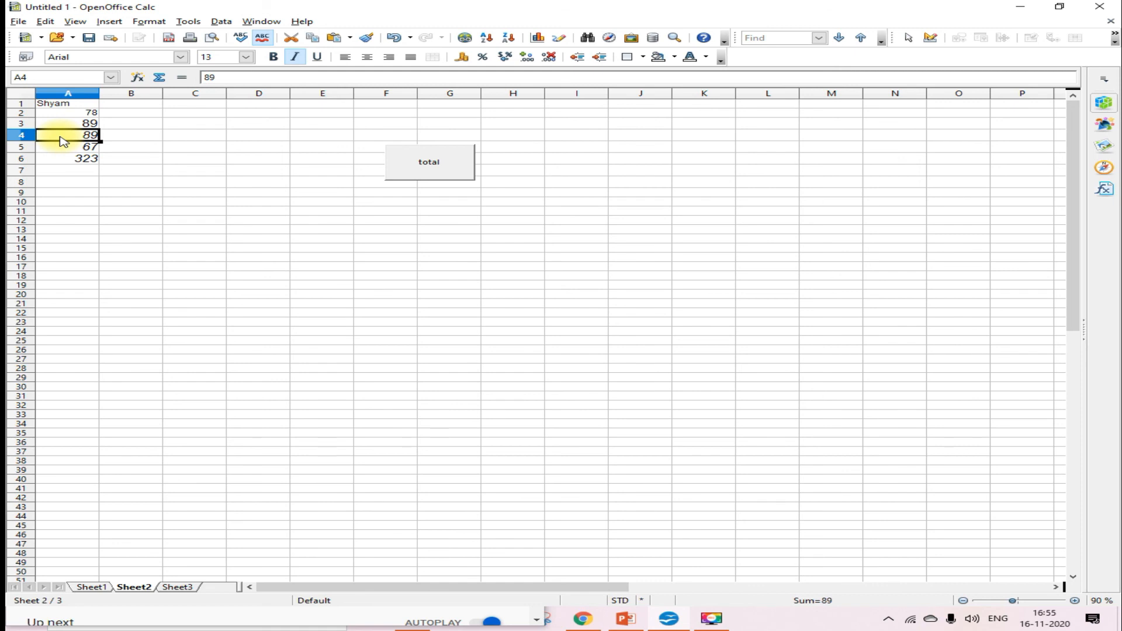
pyautogui.press('Down')
pyautogui.press('Right')
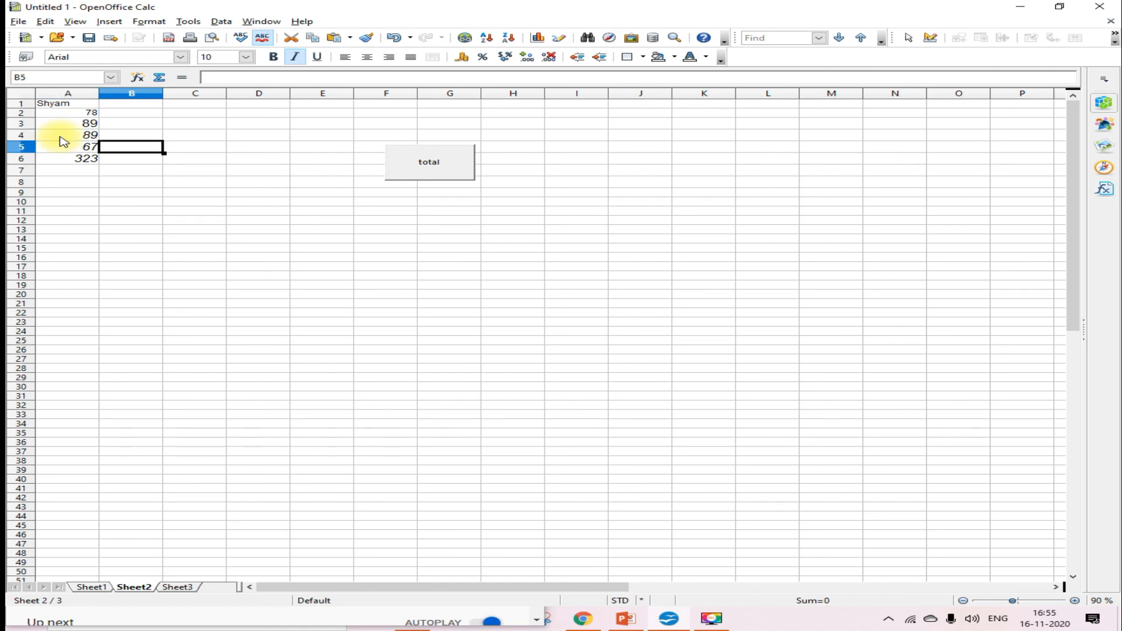
pyautogui.click(62, 147)
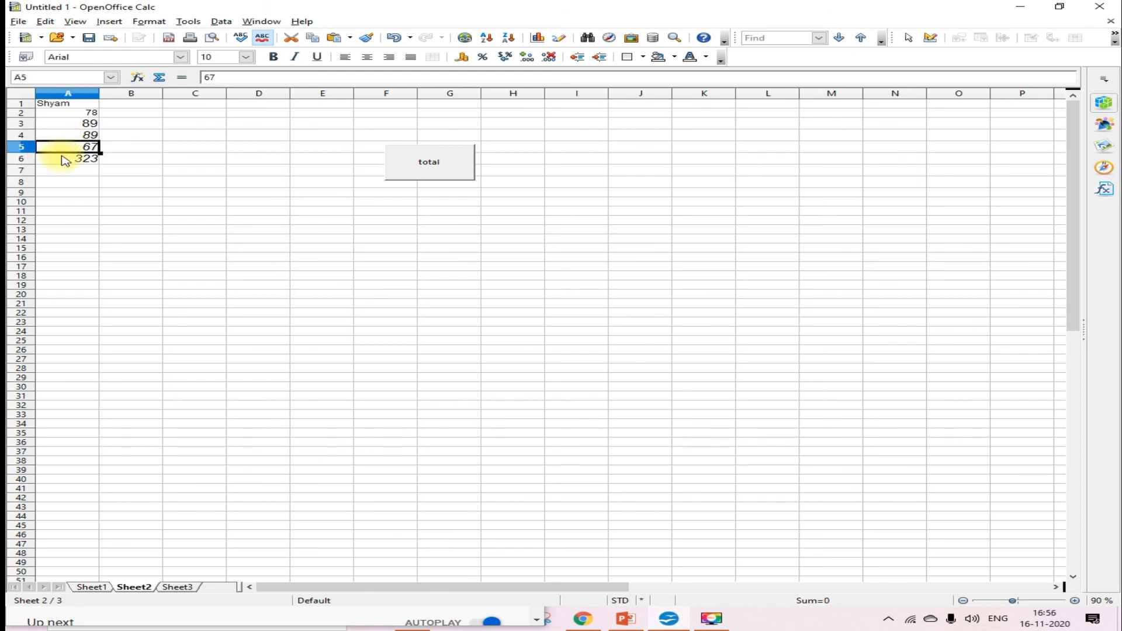
pyautogui.click(75, 161)
pyautogui.press('Delete')
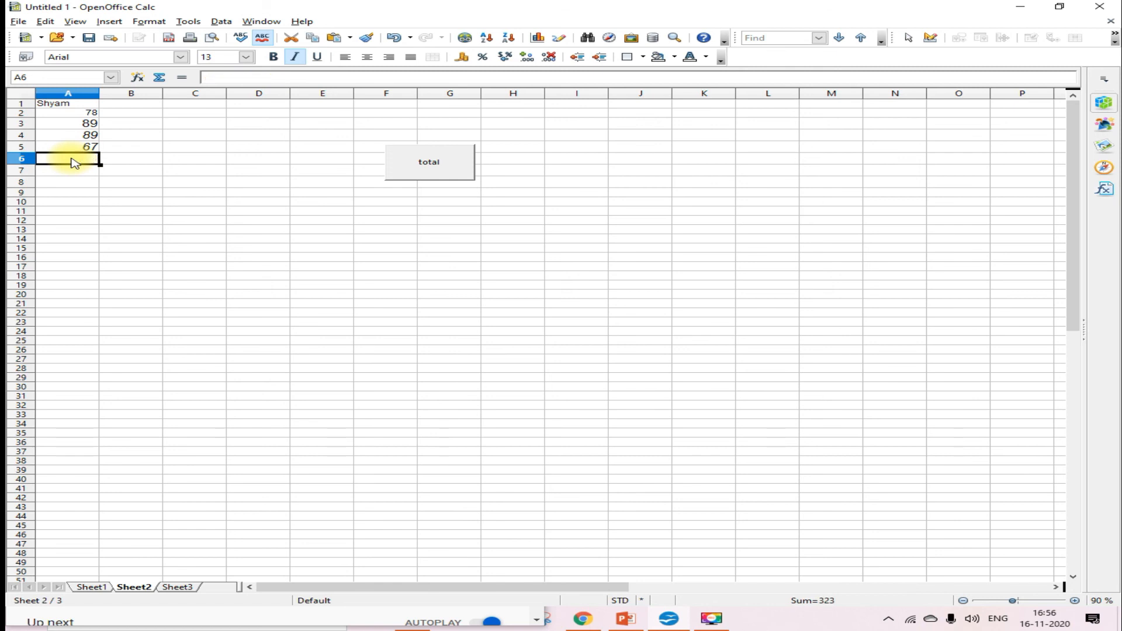
pyautogui.click(427, 163)
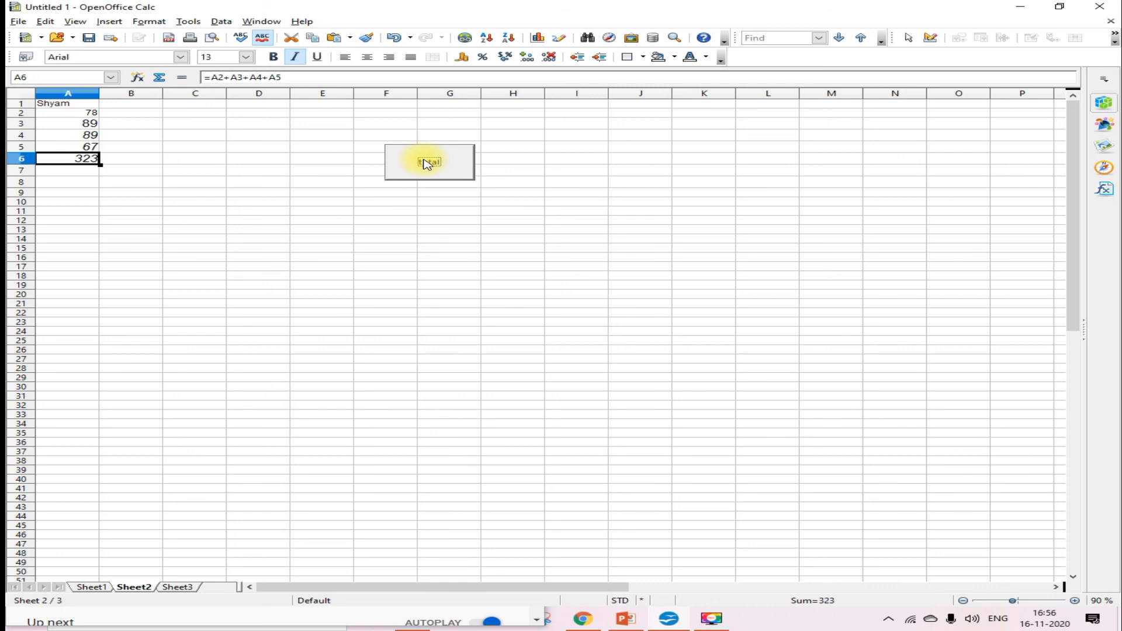